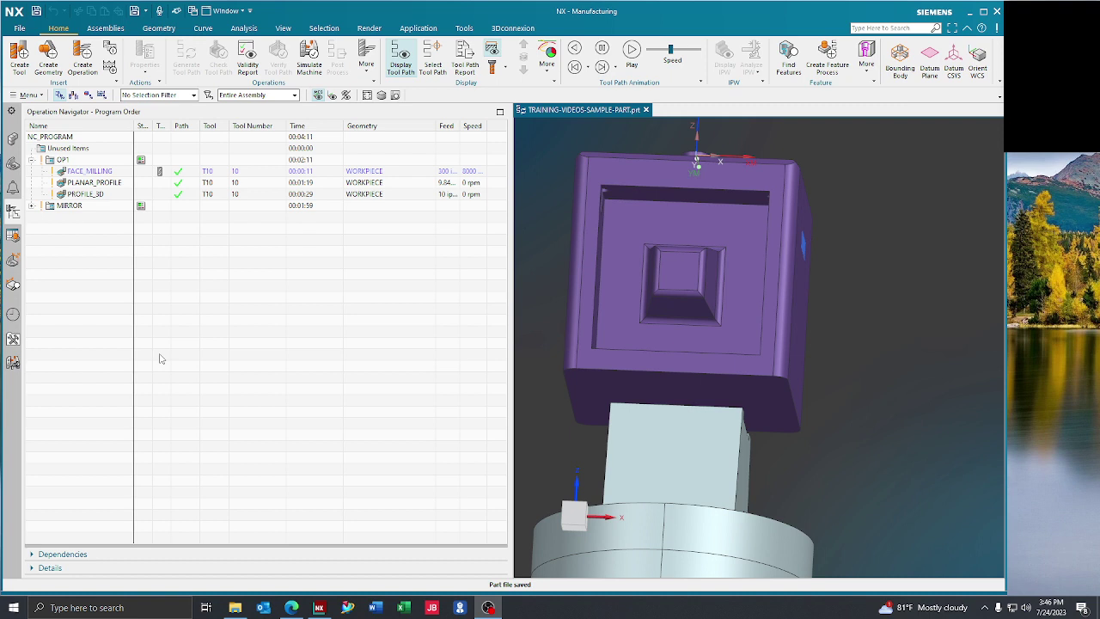
Switch the sample part from Manufacturing to the Modeling application.
left_click(162, 359)
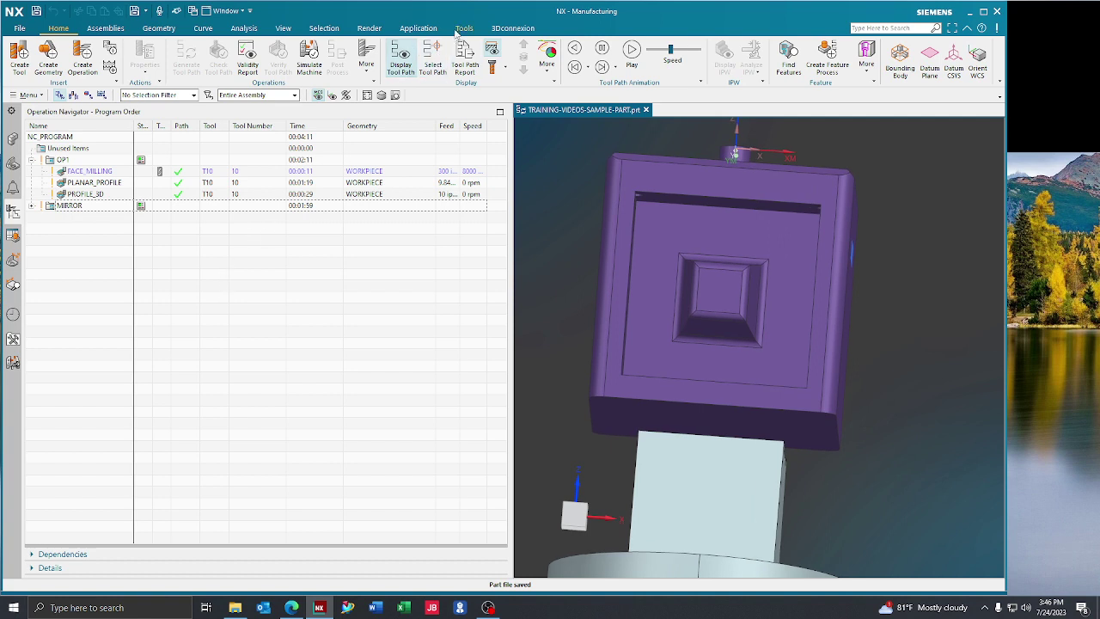
left_click(417, 28)
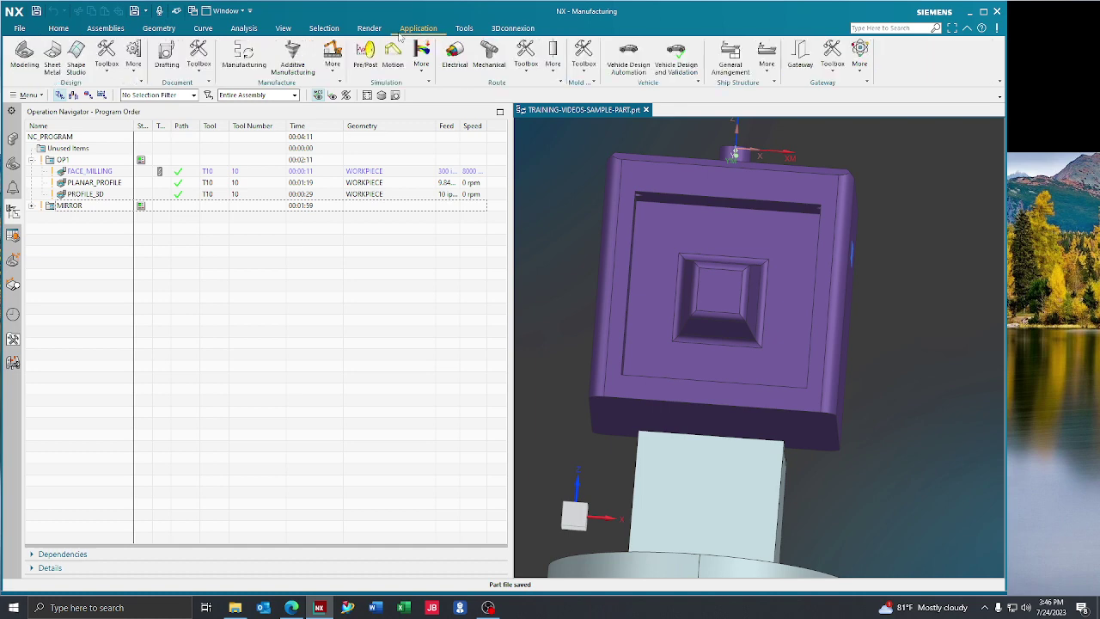
left_click(21, 57)
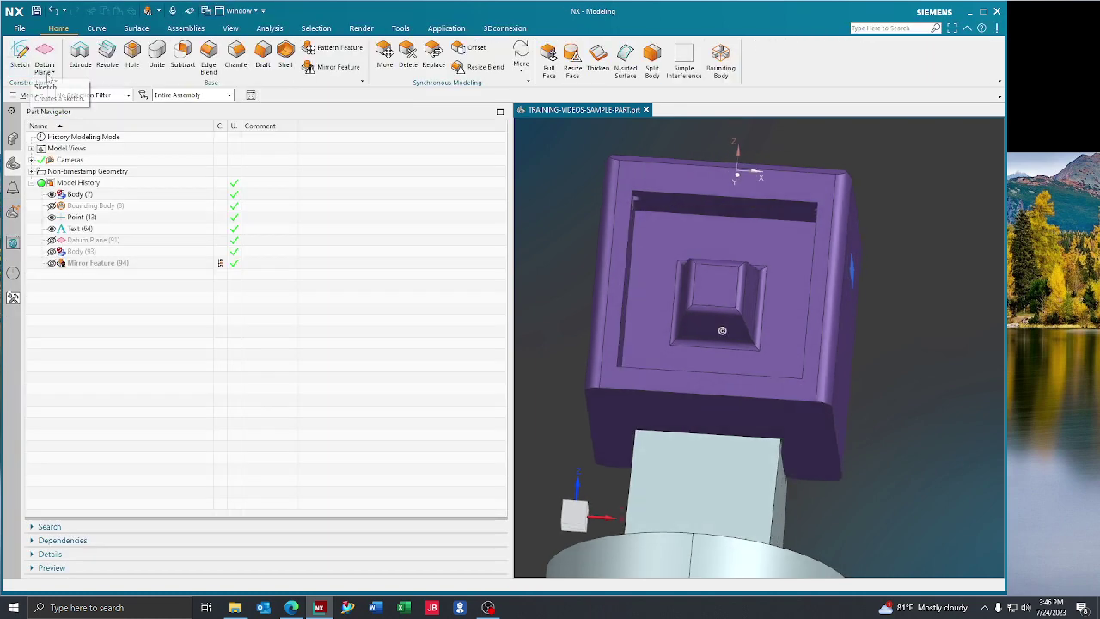
Create a Point on Face point on the pocket floor near its upper-left corner, at about X -1.82, Y -1.10, Z 2.95 in.
left_click(97, 29)
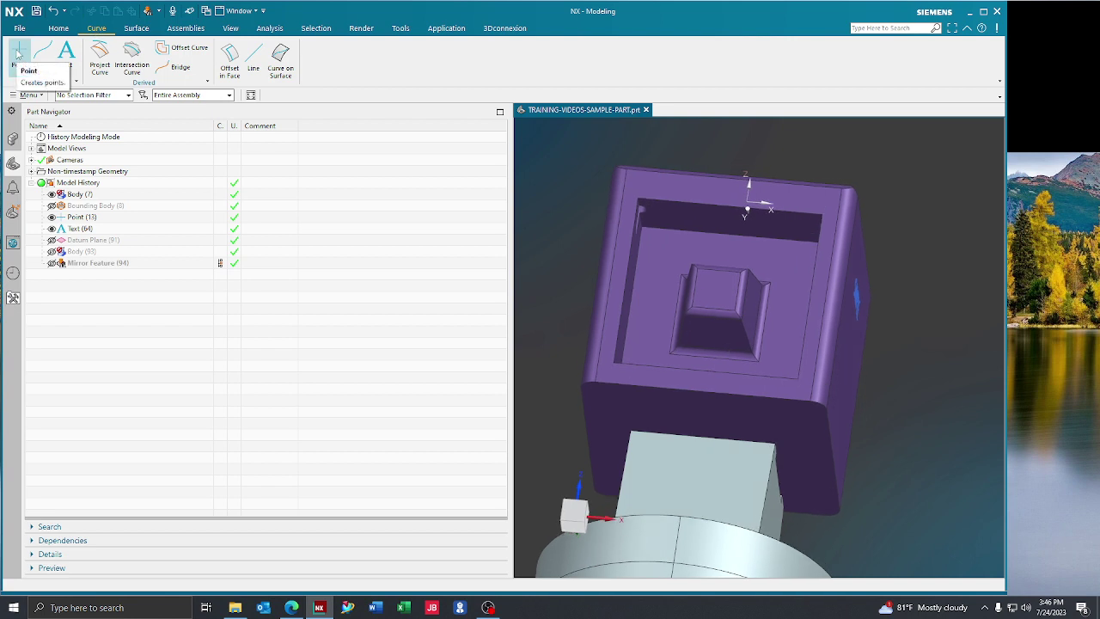
left_click(18, 54)
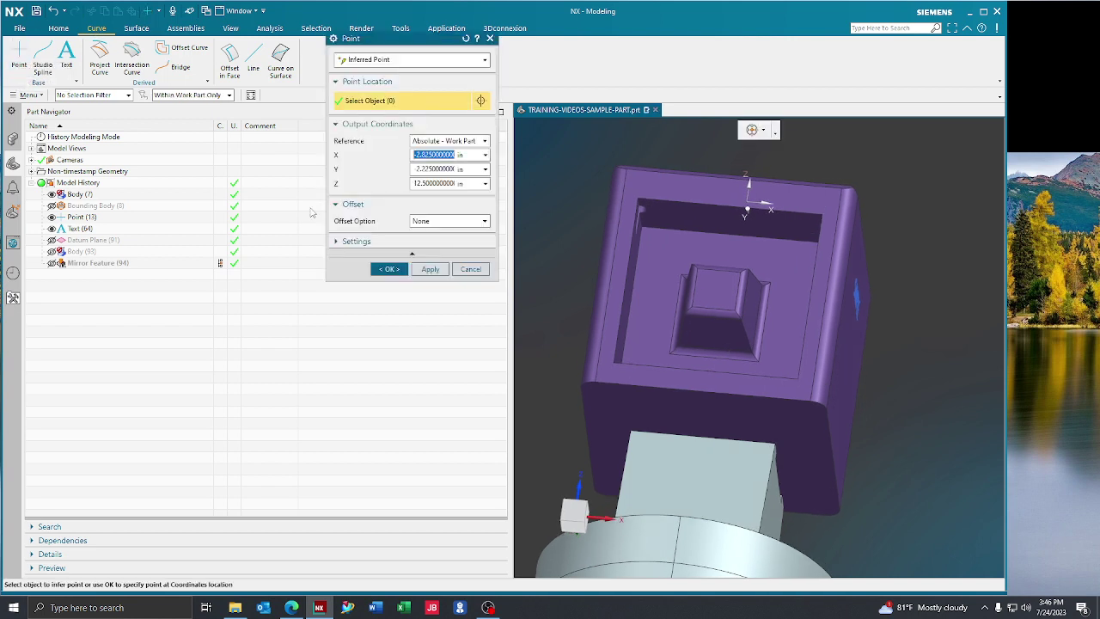
left_click(382, 60)
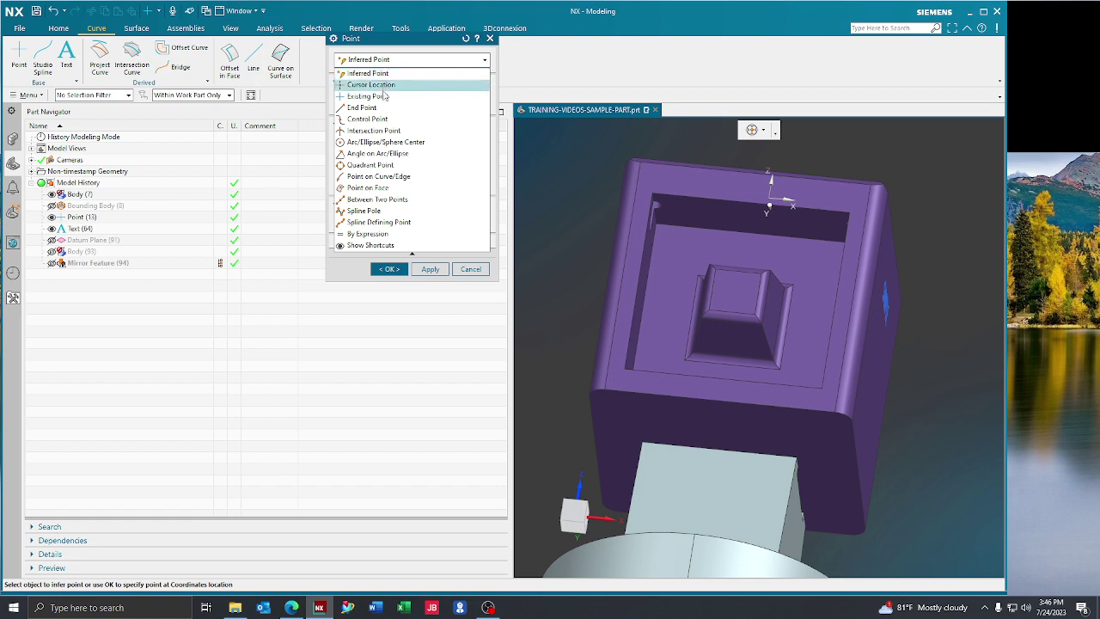
left_click(370, 187)
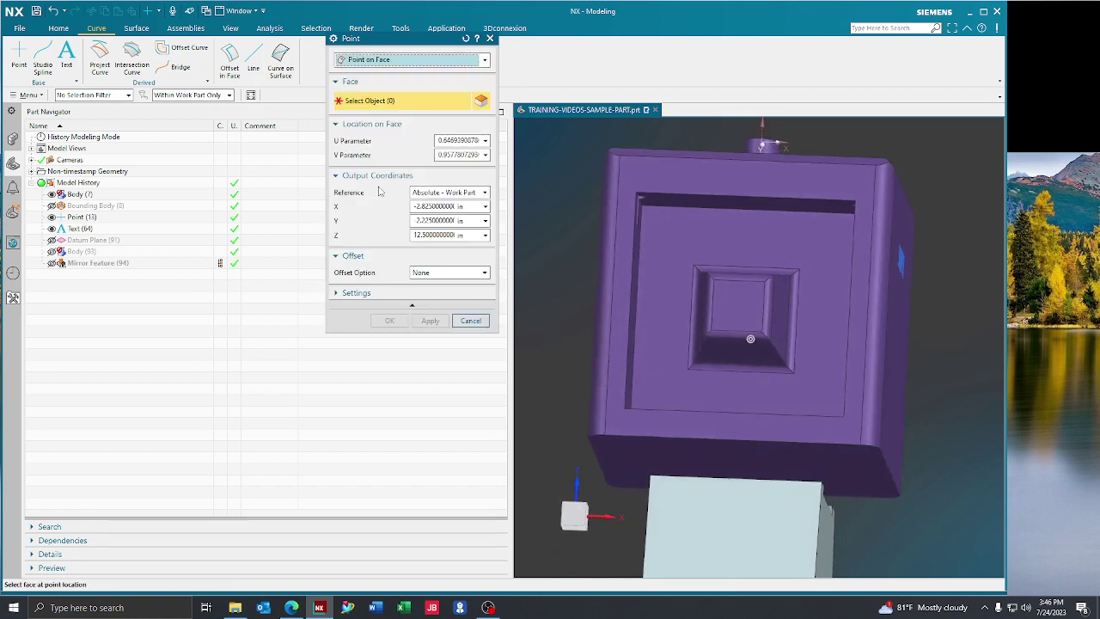
left_click(671, 225)
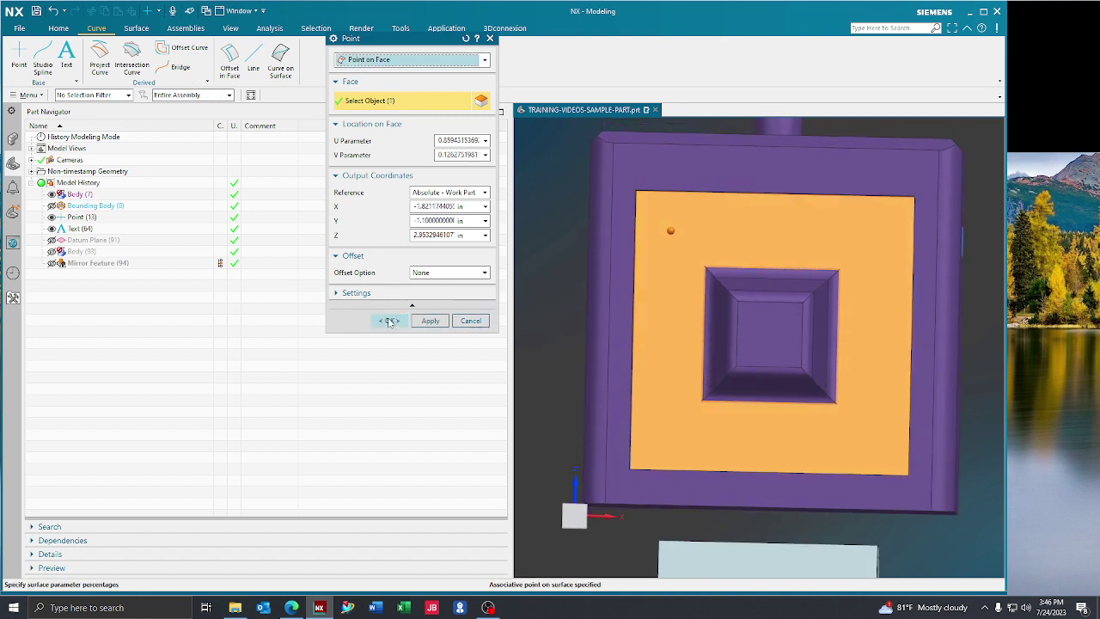
left_click(389, 321)
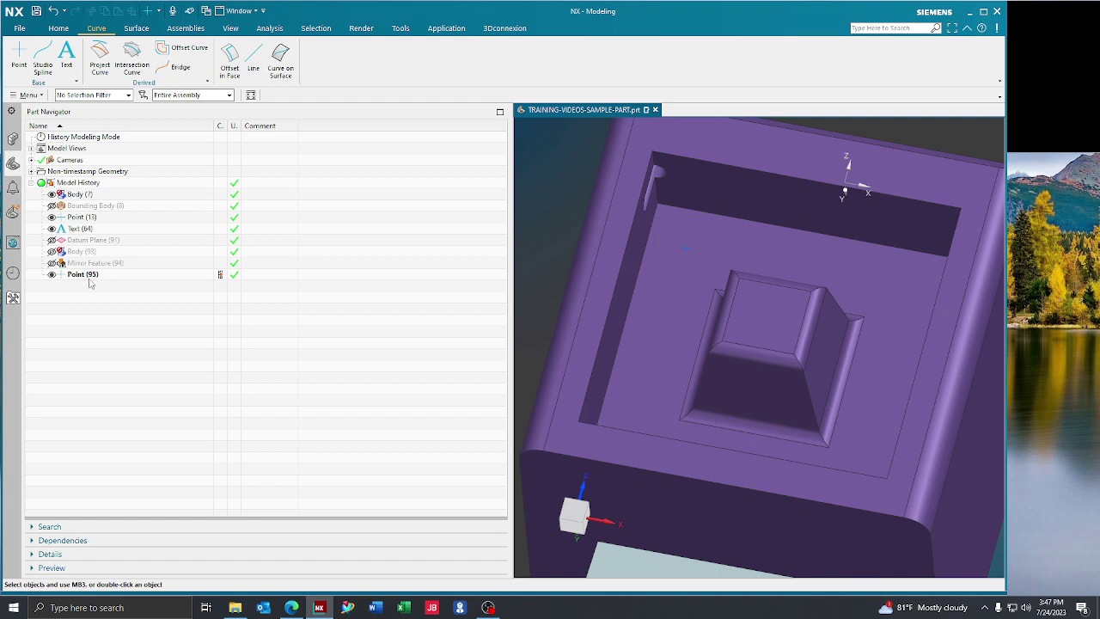
Create an inferred datum axis through the new point, normal to the pocket floor face.
left_click(28, 95)
mouse_move(51, 152)
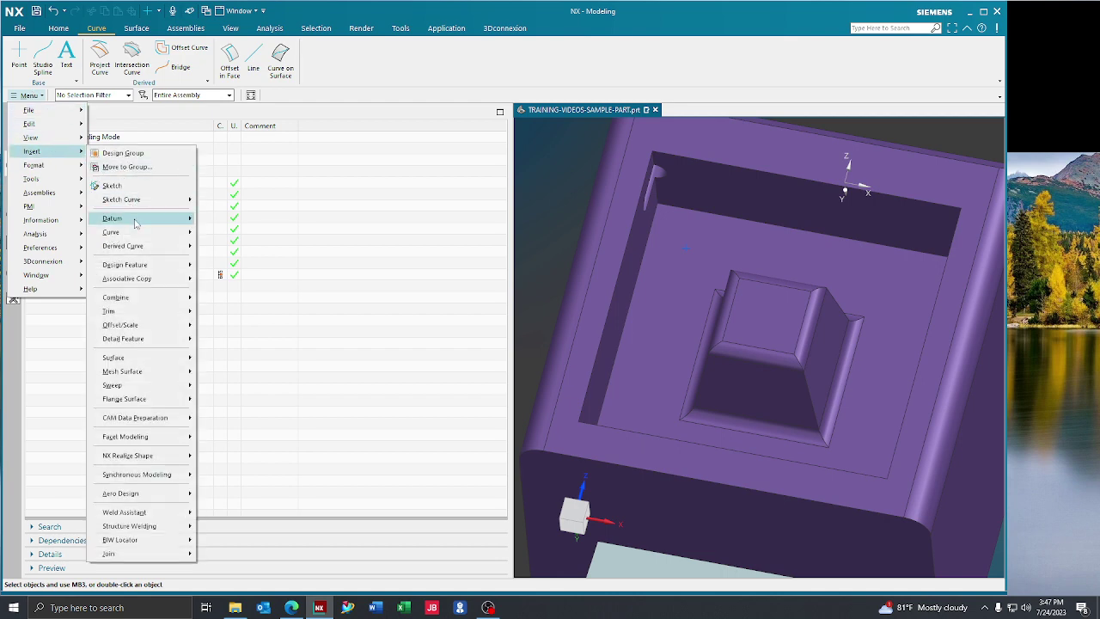
mouse_move(135, 223)
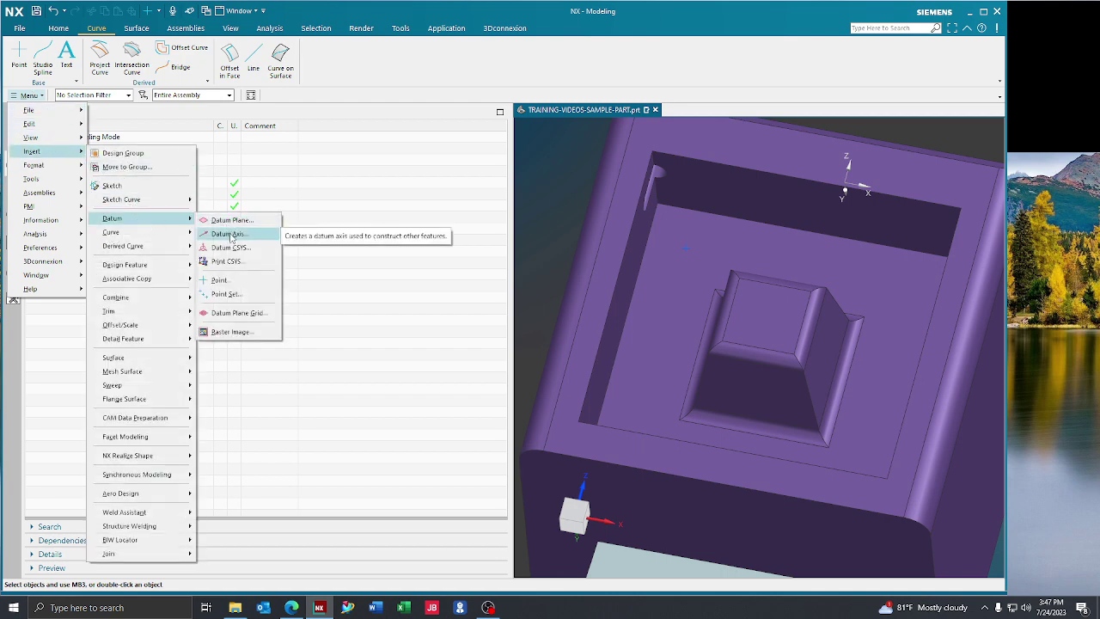
left_click(225, 233)
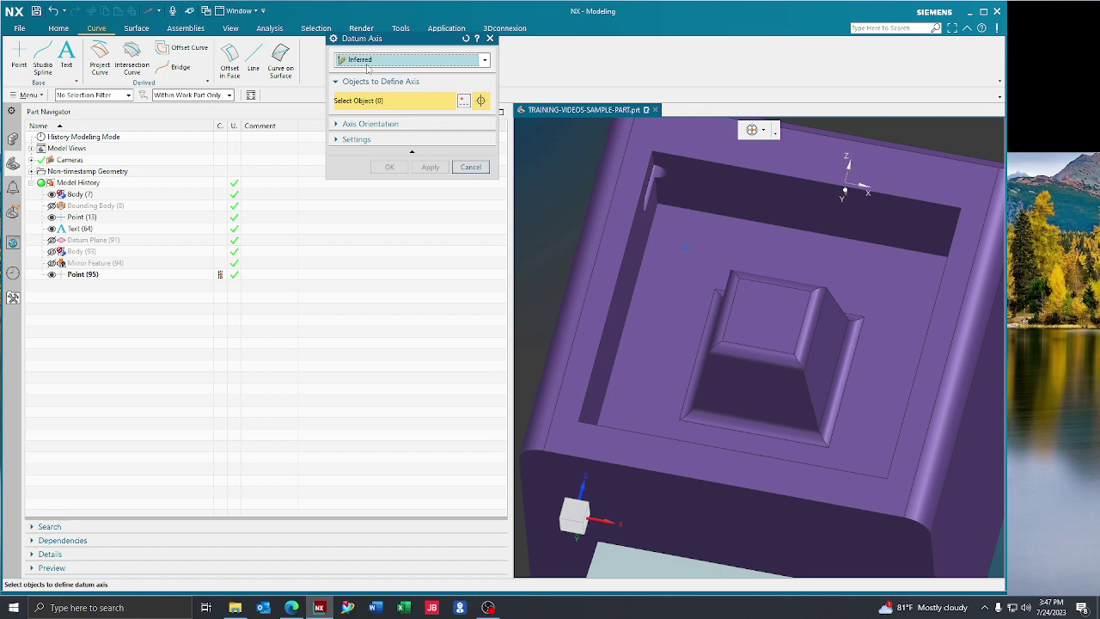
left_click(686, 252)
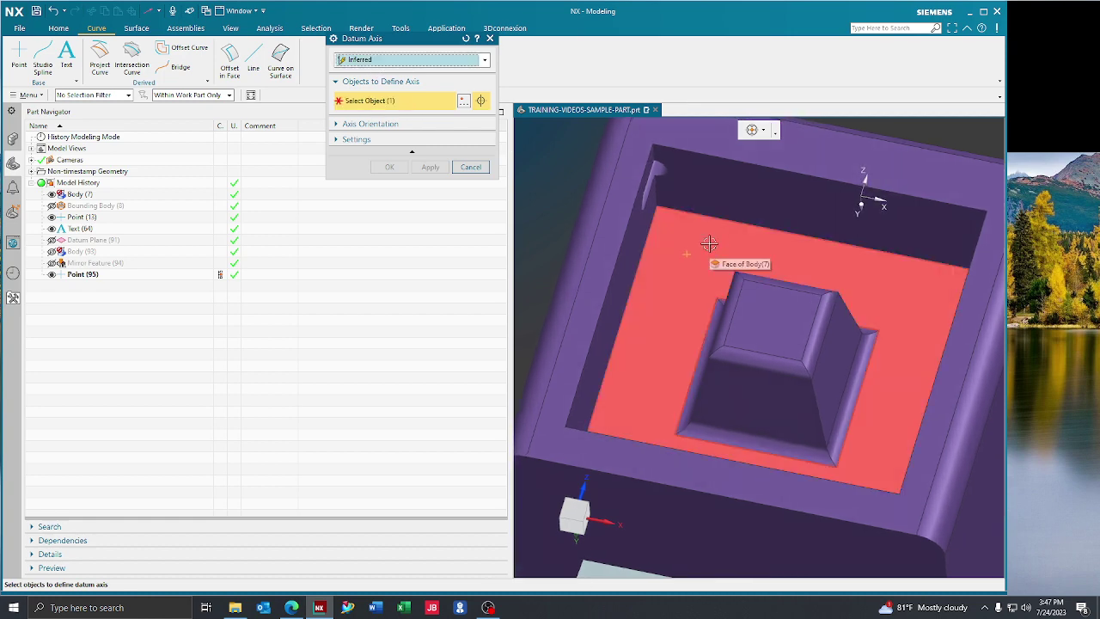
left_click(709, 244)
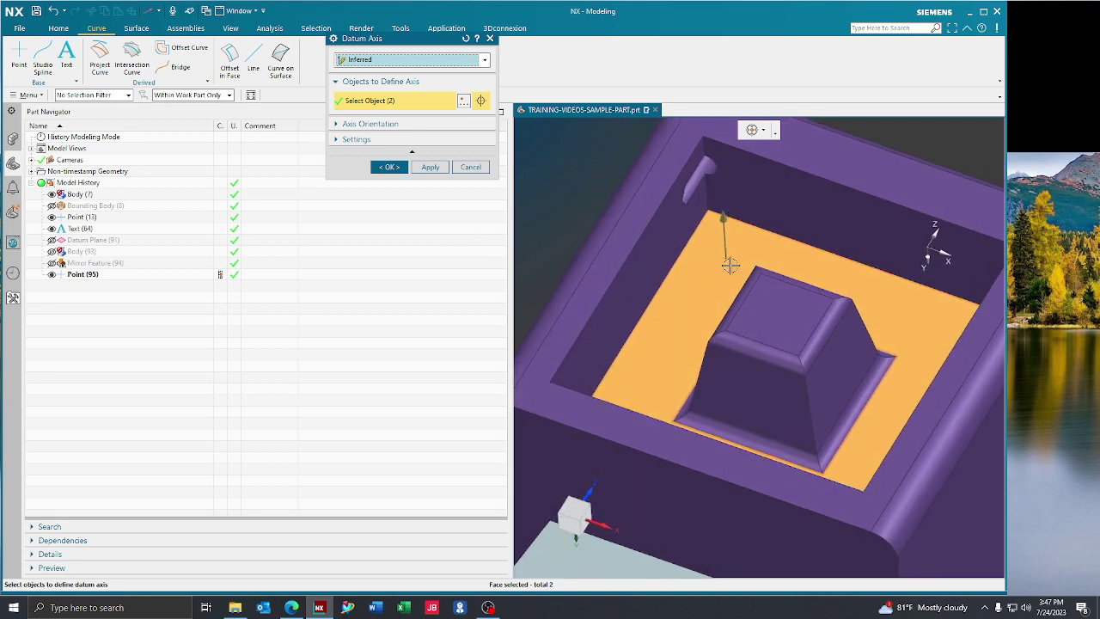
left_click(390, 167)
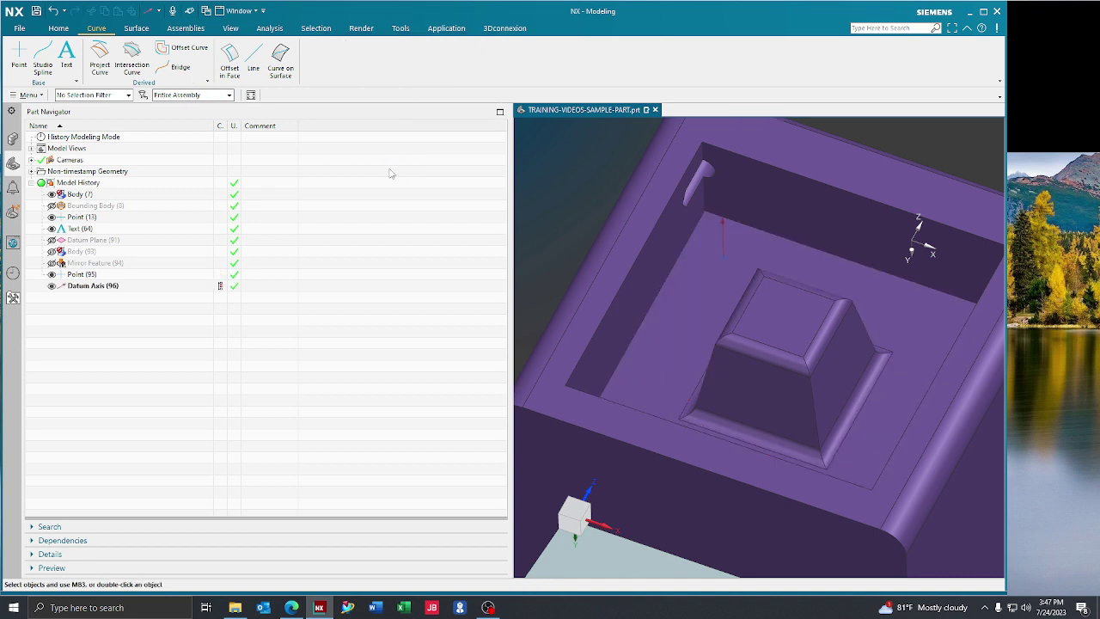
Highlight the new datum axis and its point in the model history to check them in the model.
left_click(109, 288)
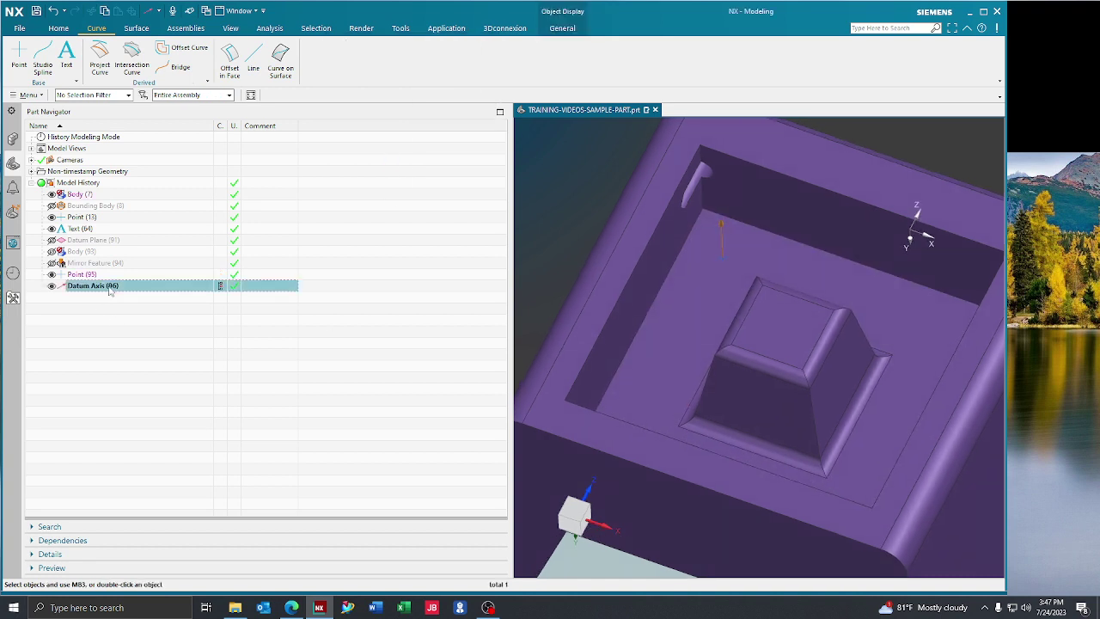
left_click(107, 307)
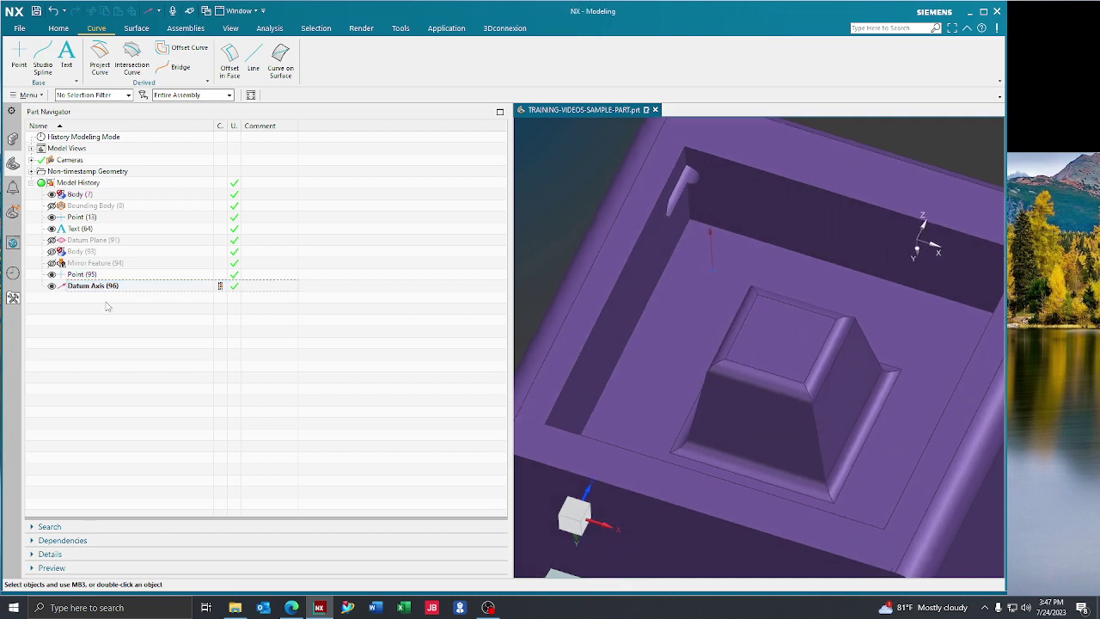
left_click(96, 289)
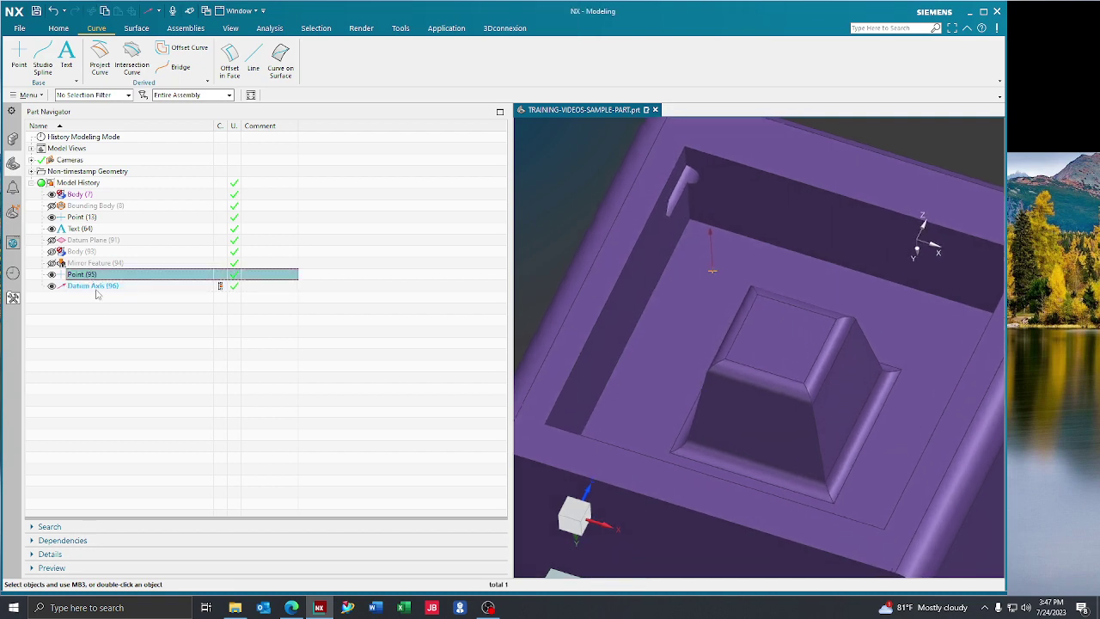
left_click(122, 331)
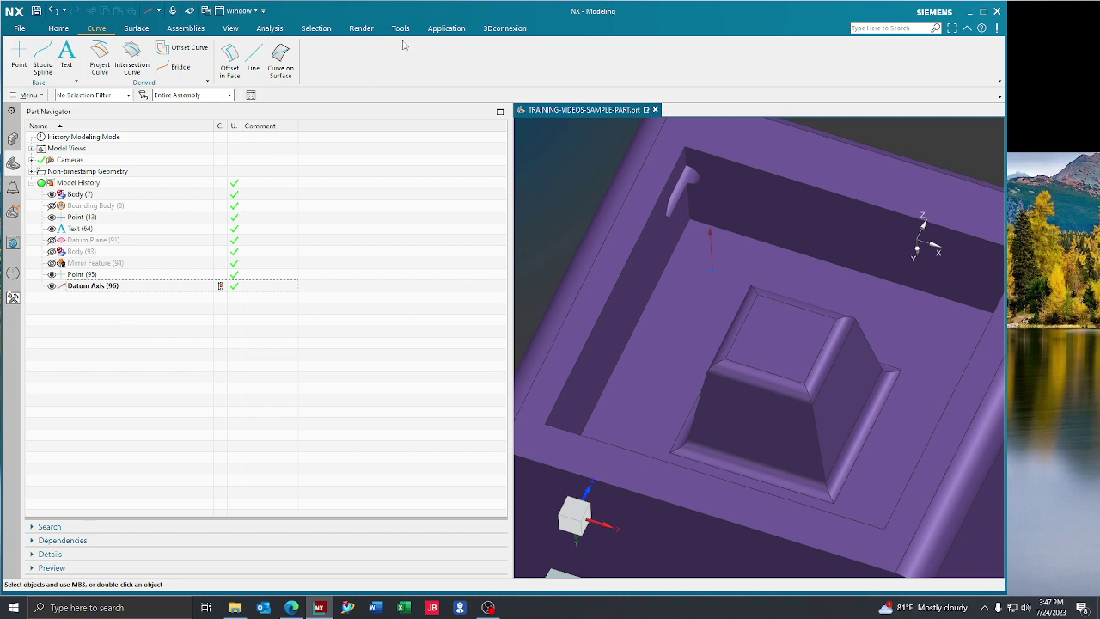
Return to the Manufacturing application and copy the pocket-floor point 0.1 in along the datum axis using Move Object with Distance motion.
left_click(447, 29)
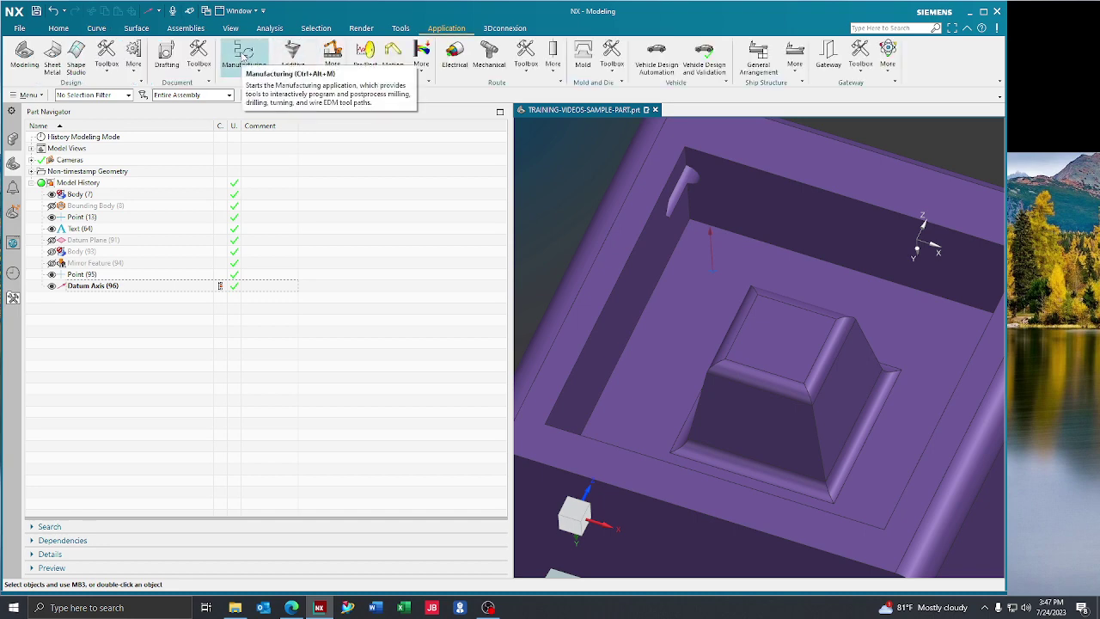
left_click(244, 54)
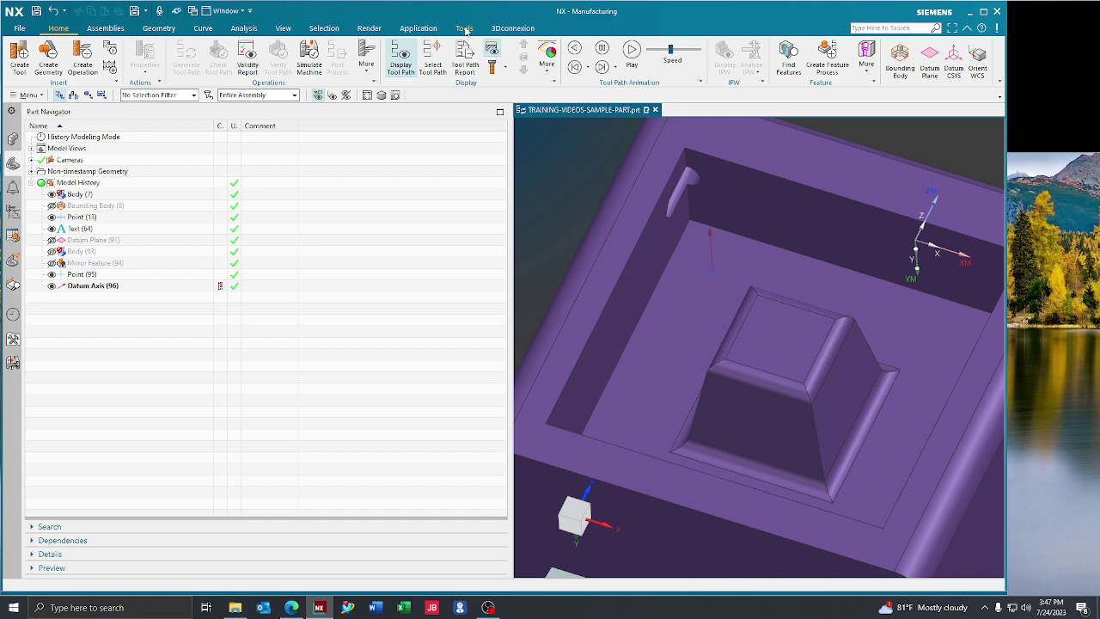
left_click(464, 28)
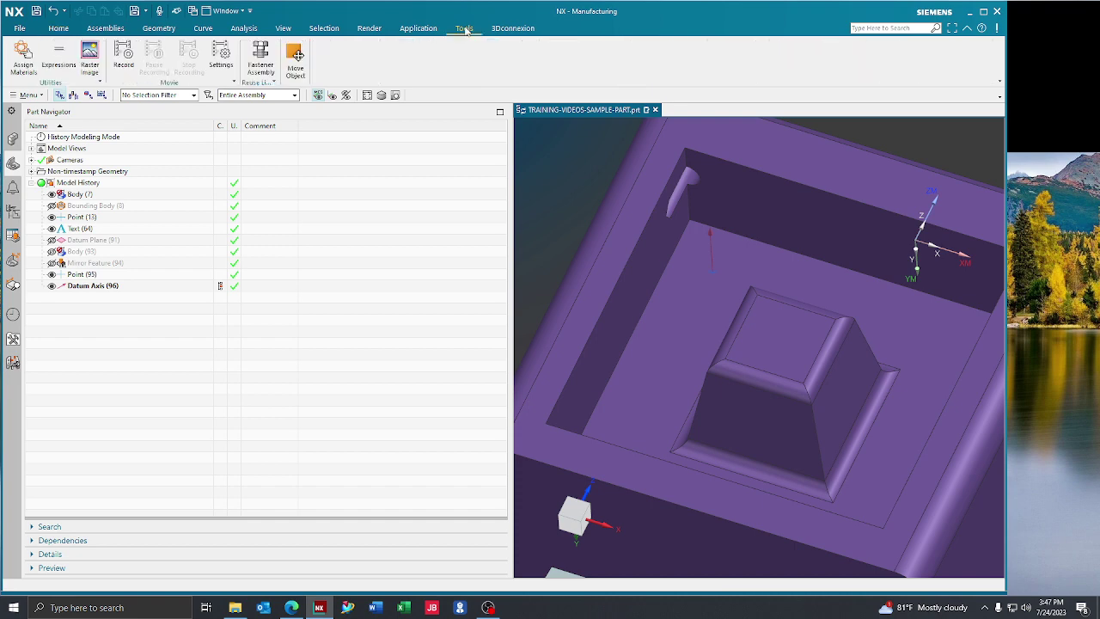
left_click(295, 58)
scroll(691, 262, "up", 4)
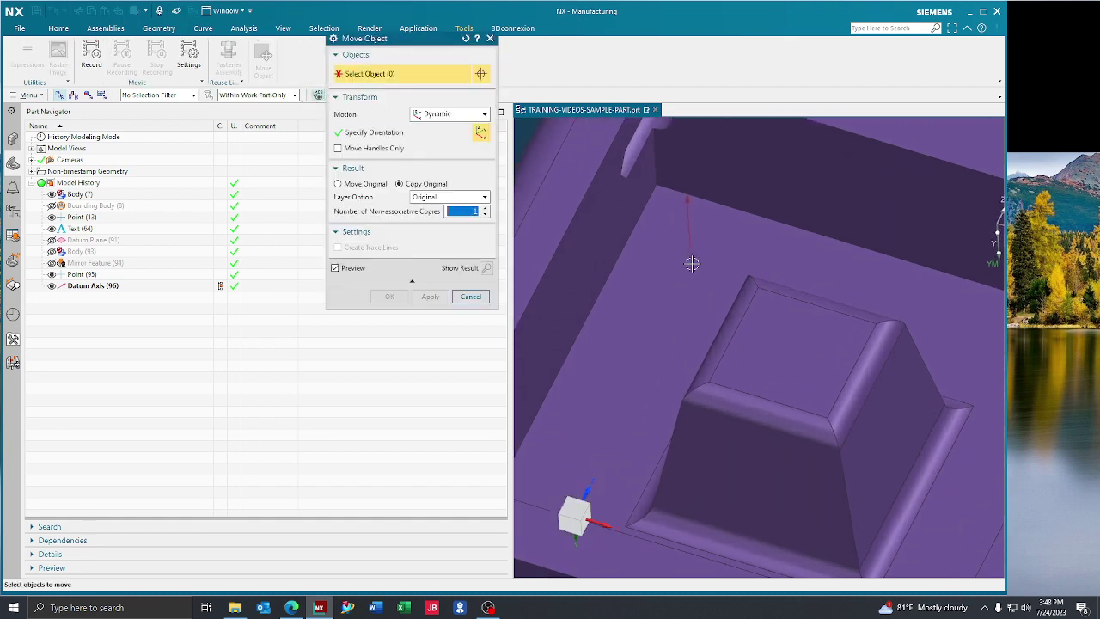
left_click(691, 262)
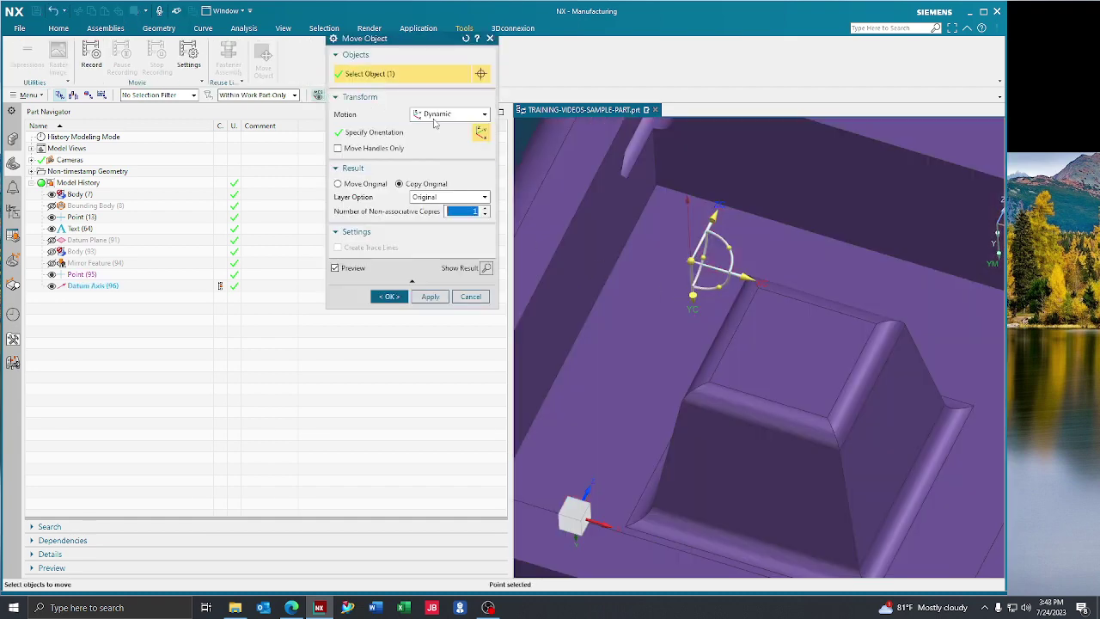
left_click(435, 115)
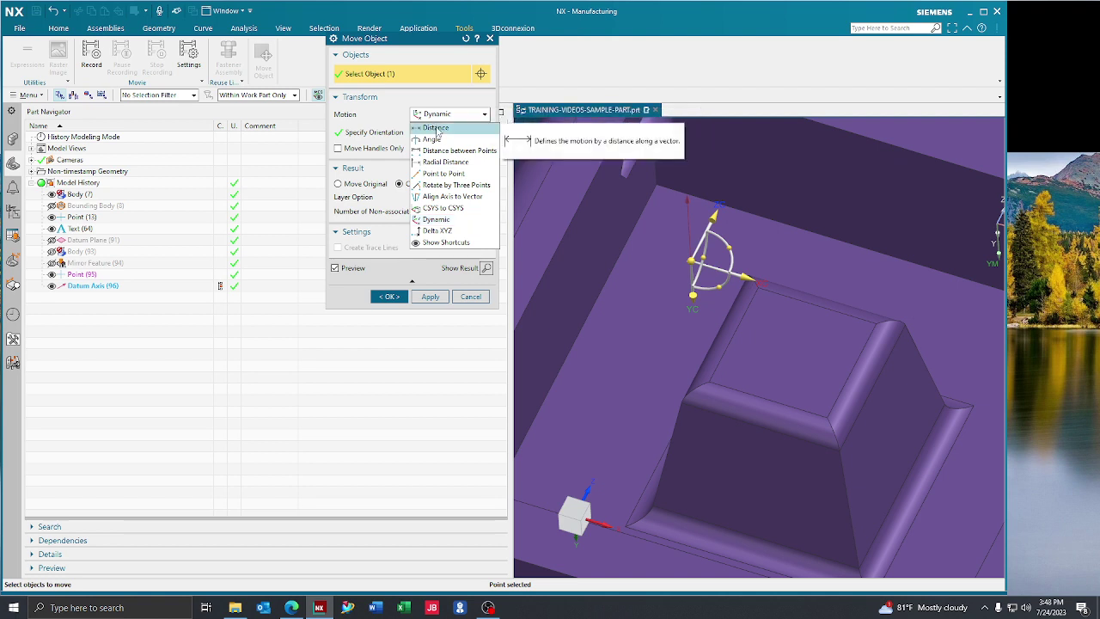
left_click(436, 128)
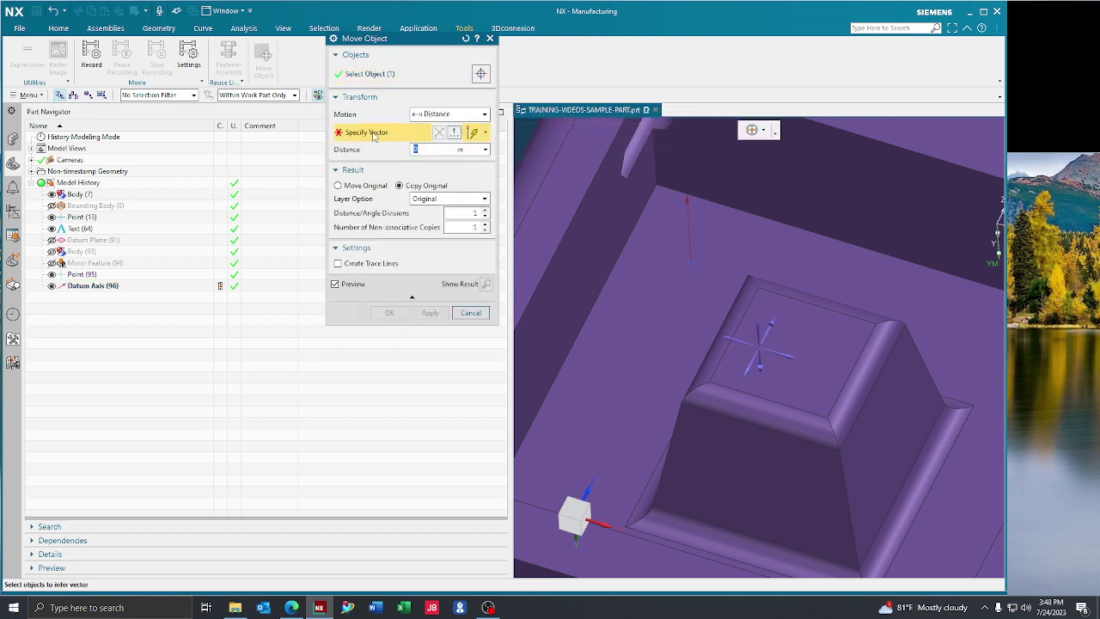
left_click(689, 211)
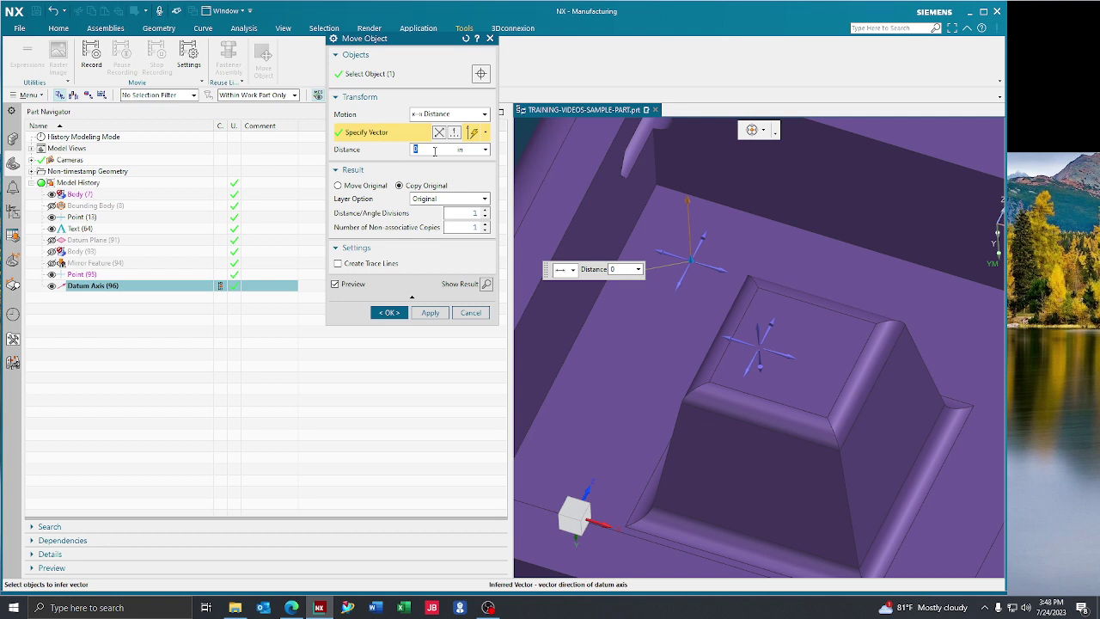
type(".1")
key("Return")
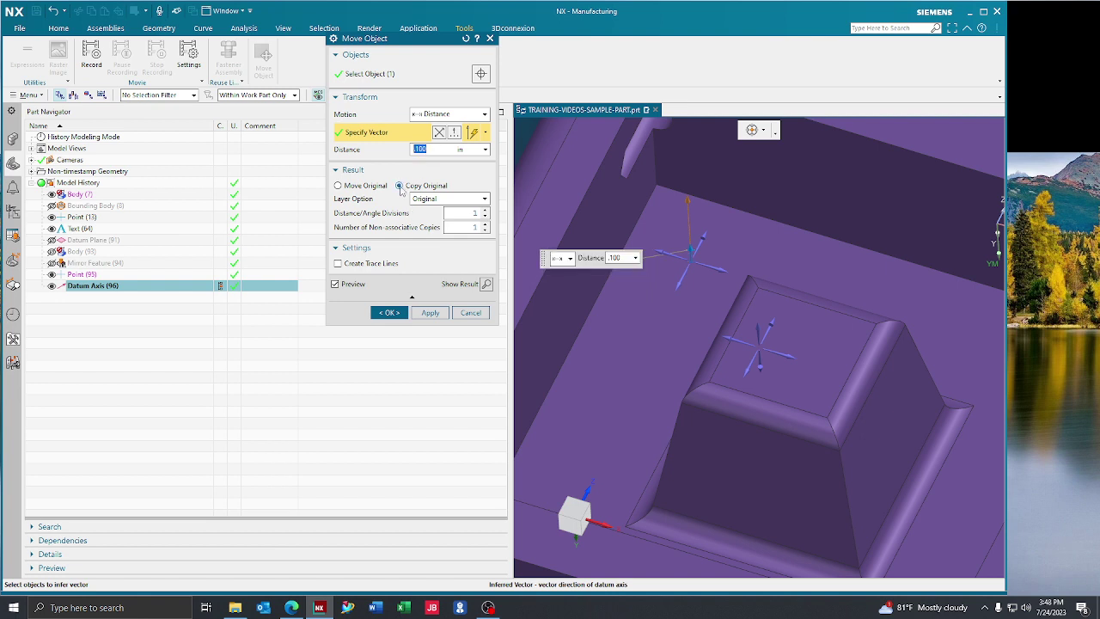
left_click(389, 312)
Examine the copied point above the pocket floor and locate its entry under Non-timestamp Geometry.
scroll(619, 307, "up", 5)
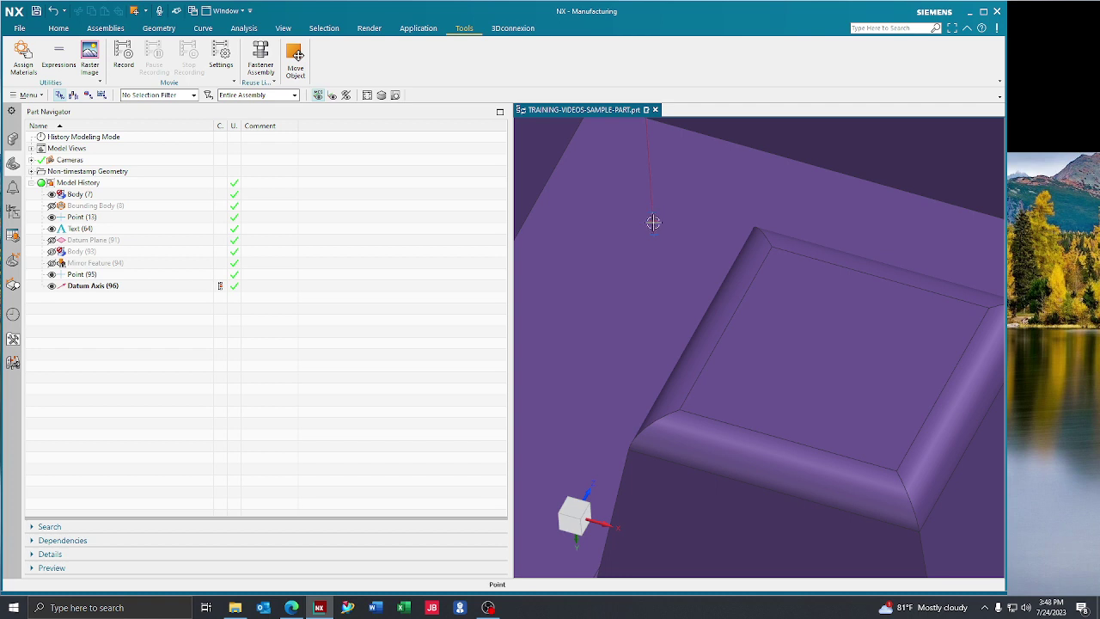
scroll(585, 254, "down", 3)
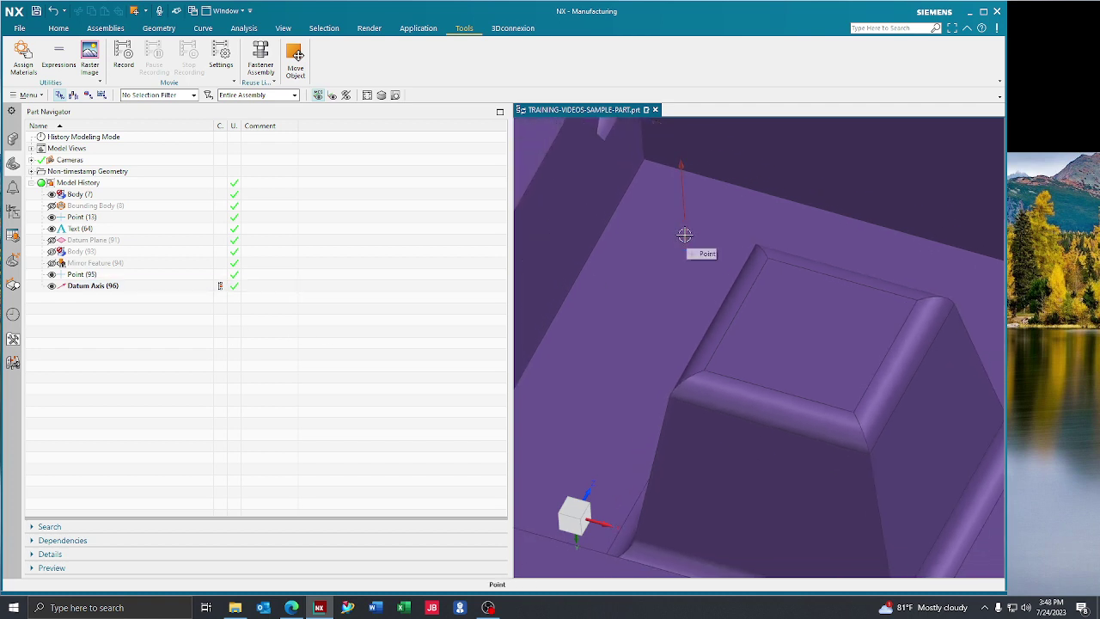
scroll(687, 233, "down", 1)
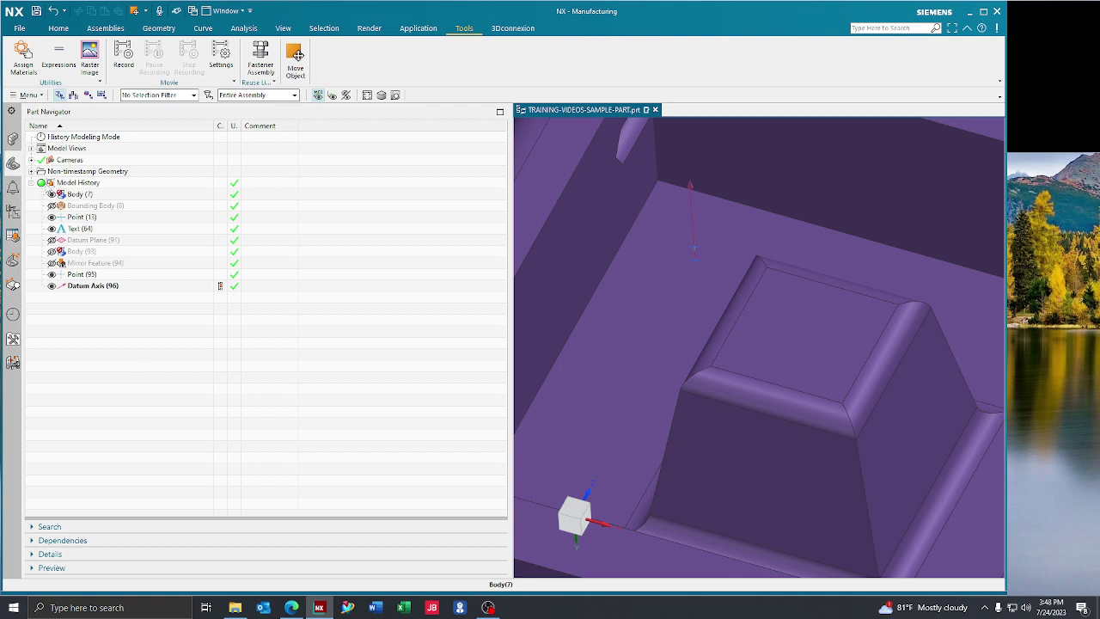
left_click(31, 171)
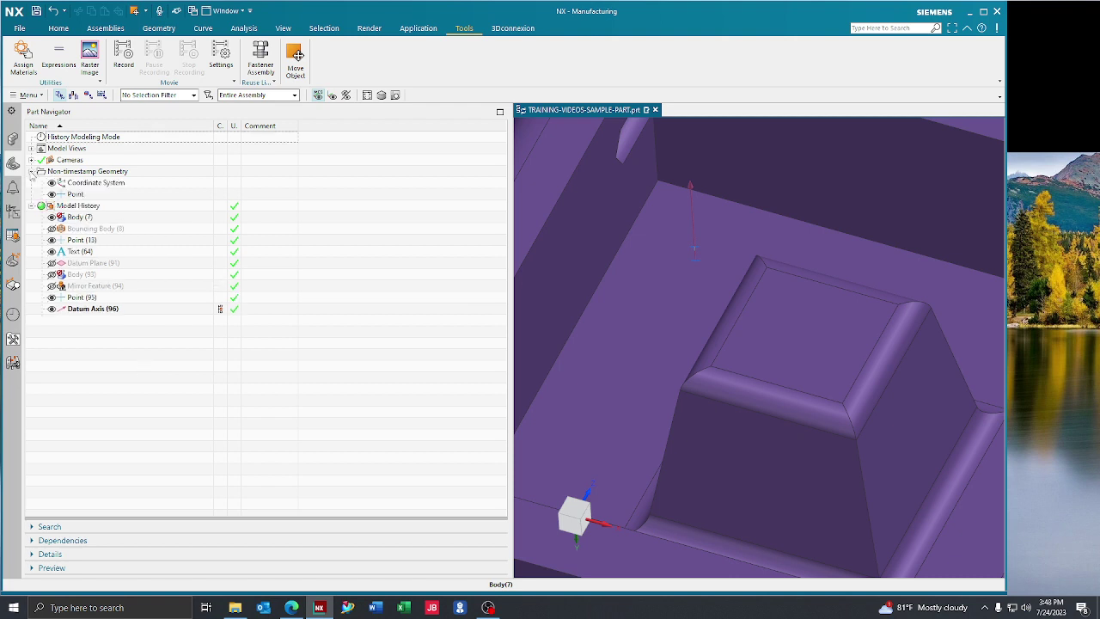
left_click(80, 196)
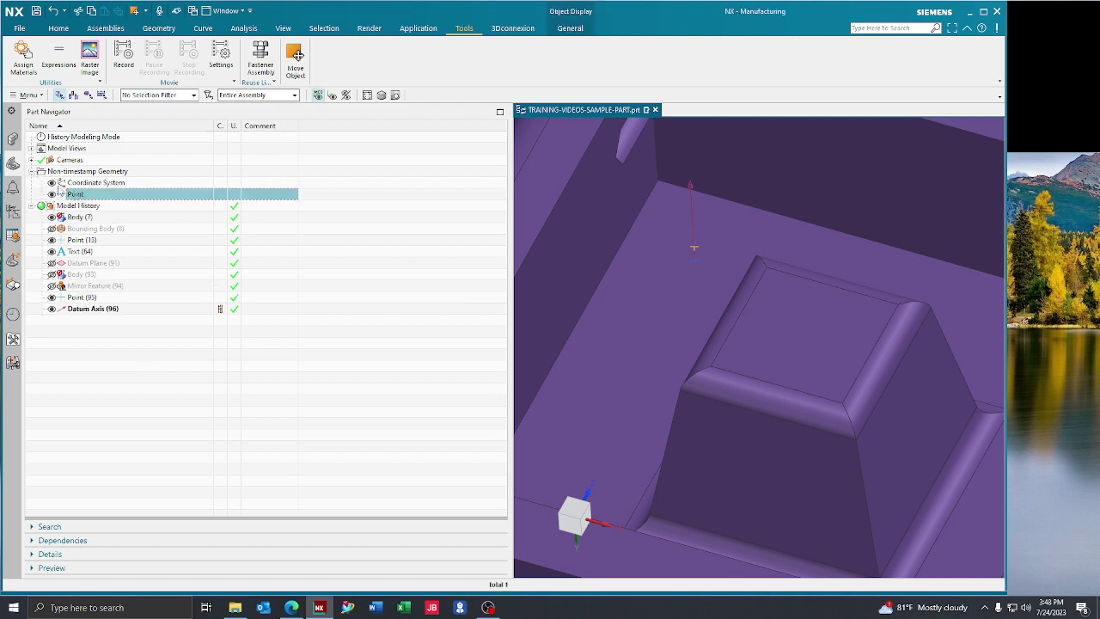
left_click(31, 171)
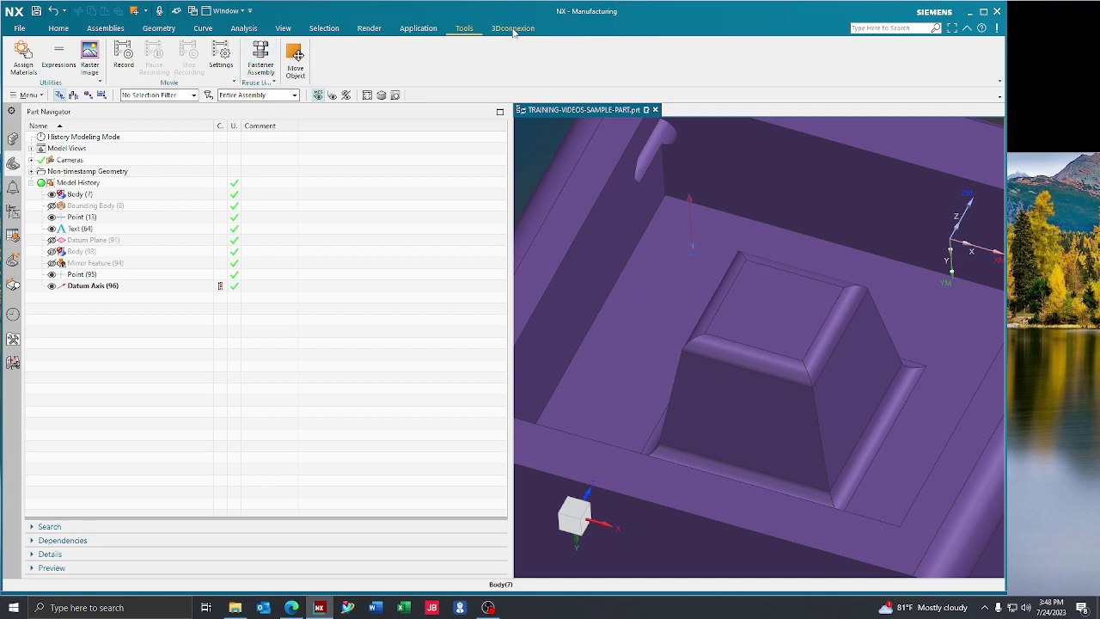
left_click(58, 29)
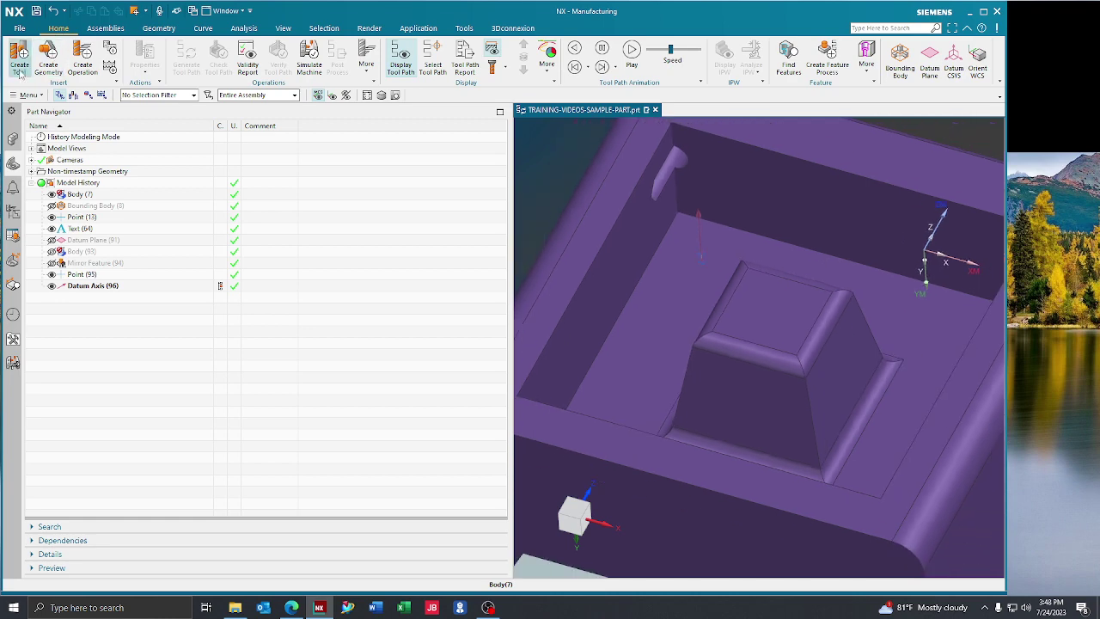
Create a tool by retrieving the 1/4" twist drill DRILL_.250 from the tool library.
left_click(18, 67)
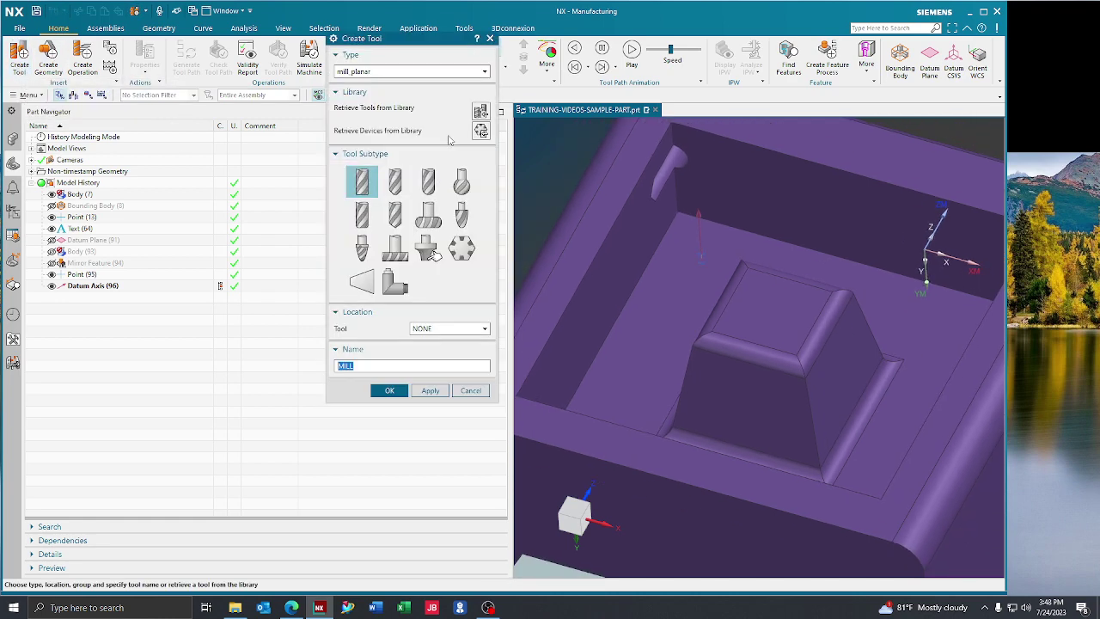
left_click(483, 112)
middle_click(481, 114)
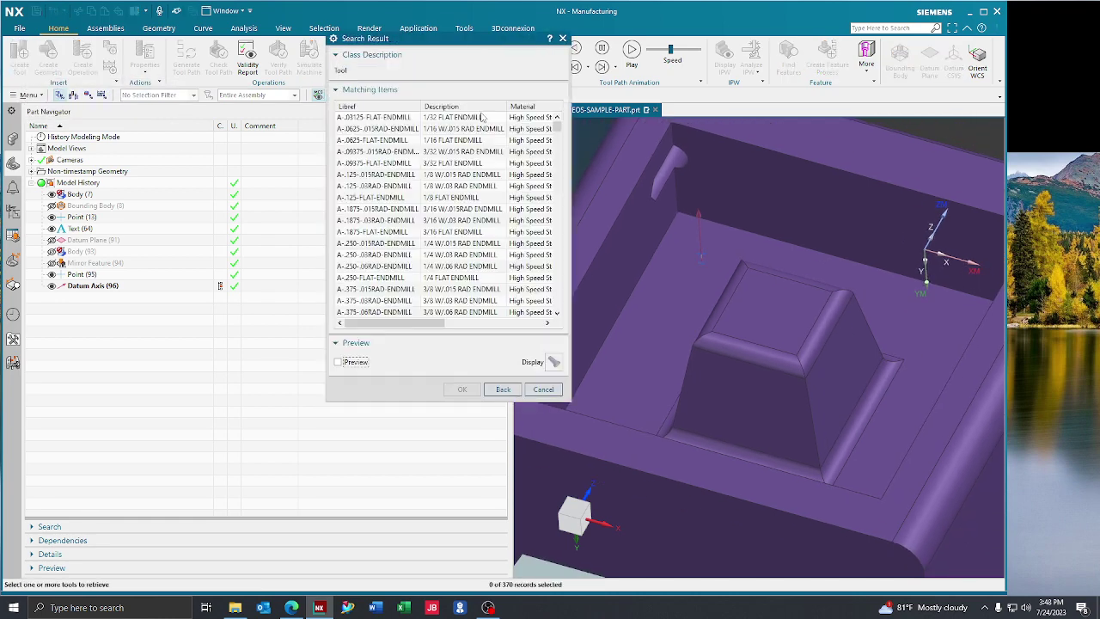
left_click(387, 109)
scroll(388, 227, "down", 10)
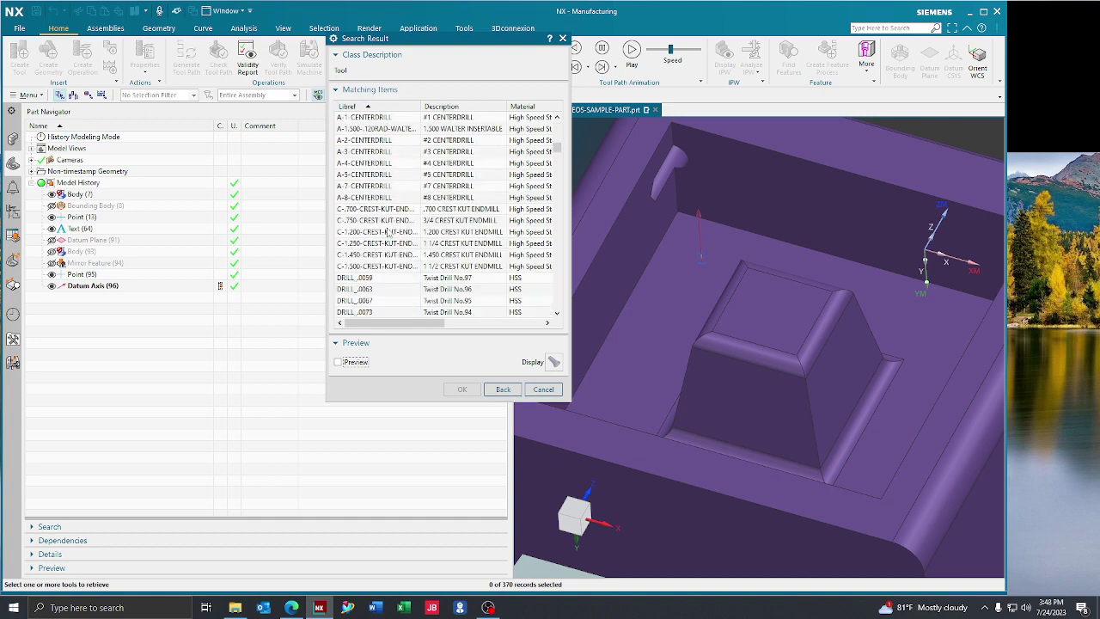
scroll(383, 225, "down", 9)
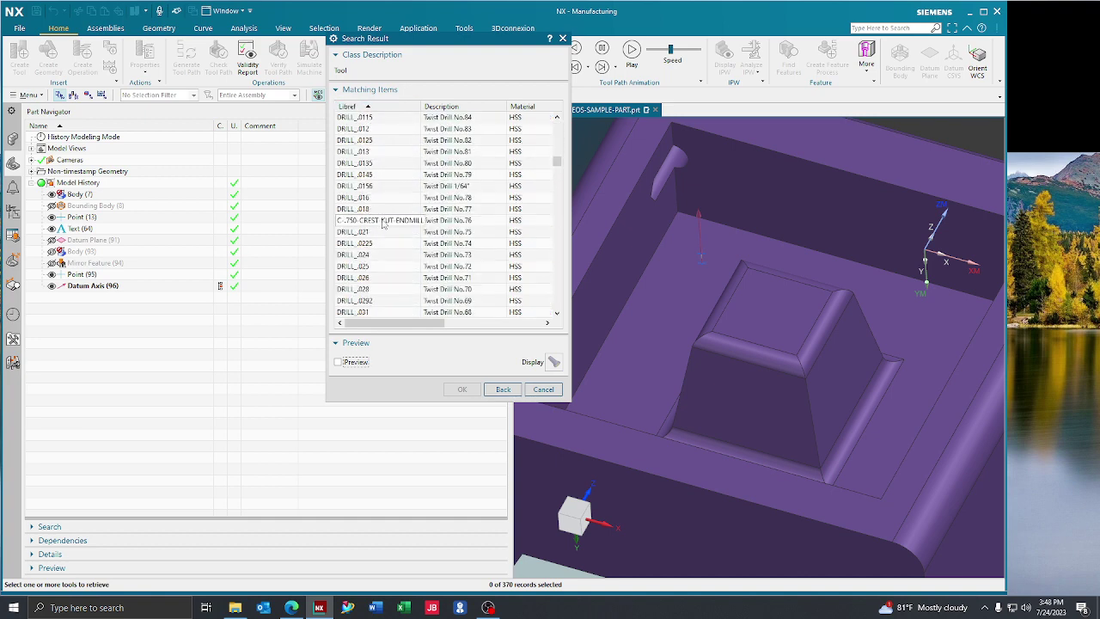
scroll(383, 225, "down", 12)
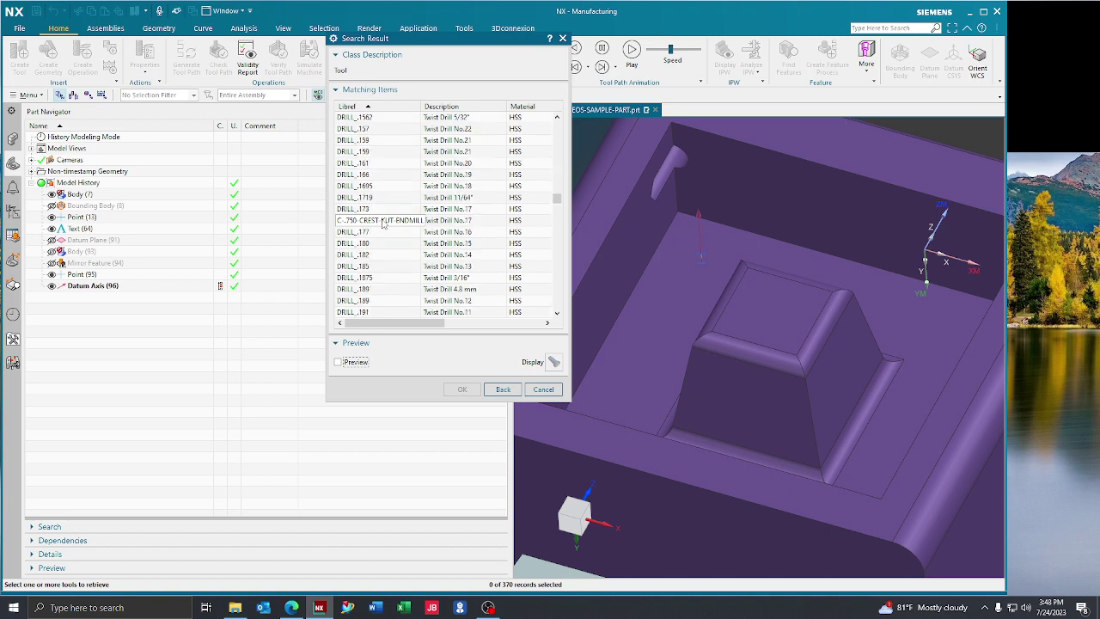
scroll(383, 224, "down", 4)
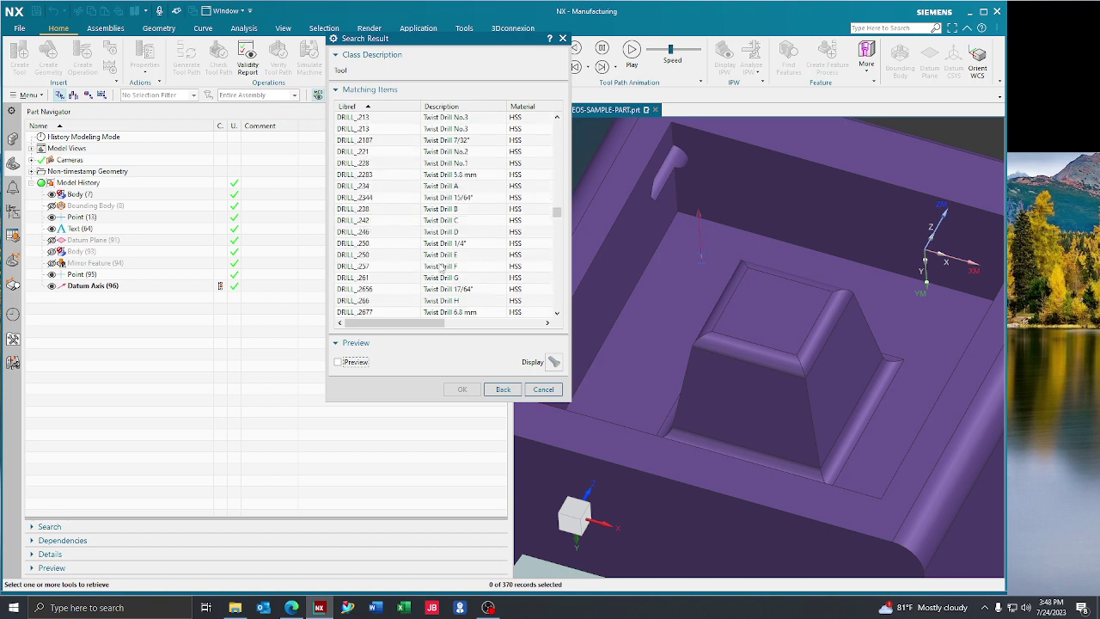
left_click(452, 244)
left_click(462, 389)
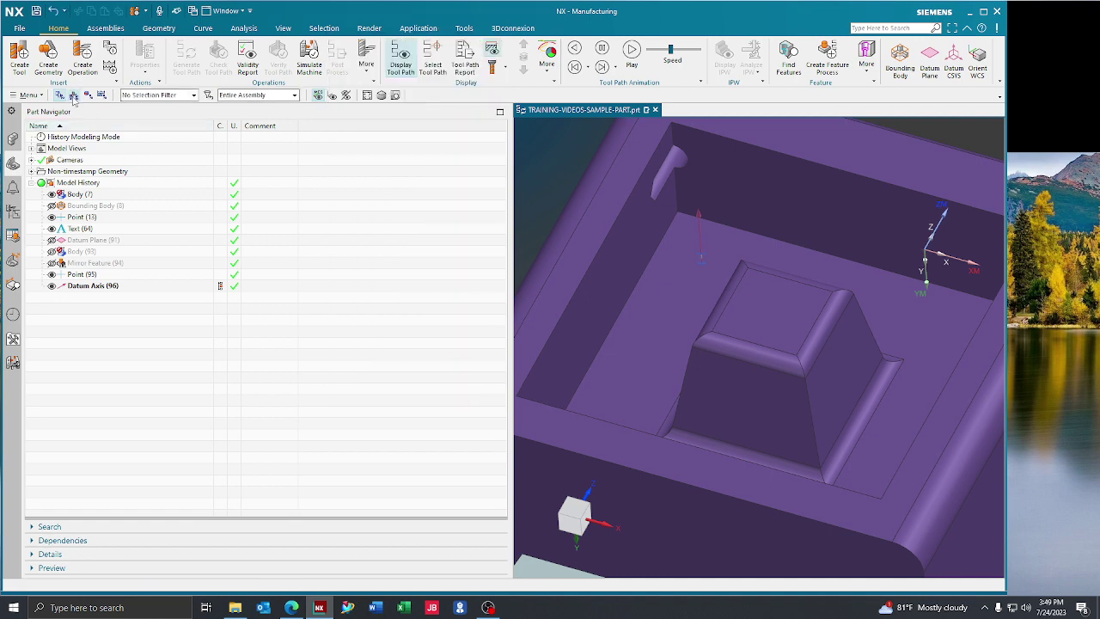
In the machine tool view, move DRILL_.250 out of the unused items to the machine level, collapse HEAD and display the drill.
left_click(13, 209)
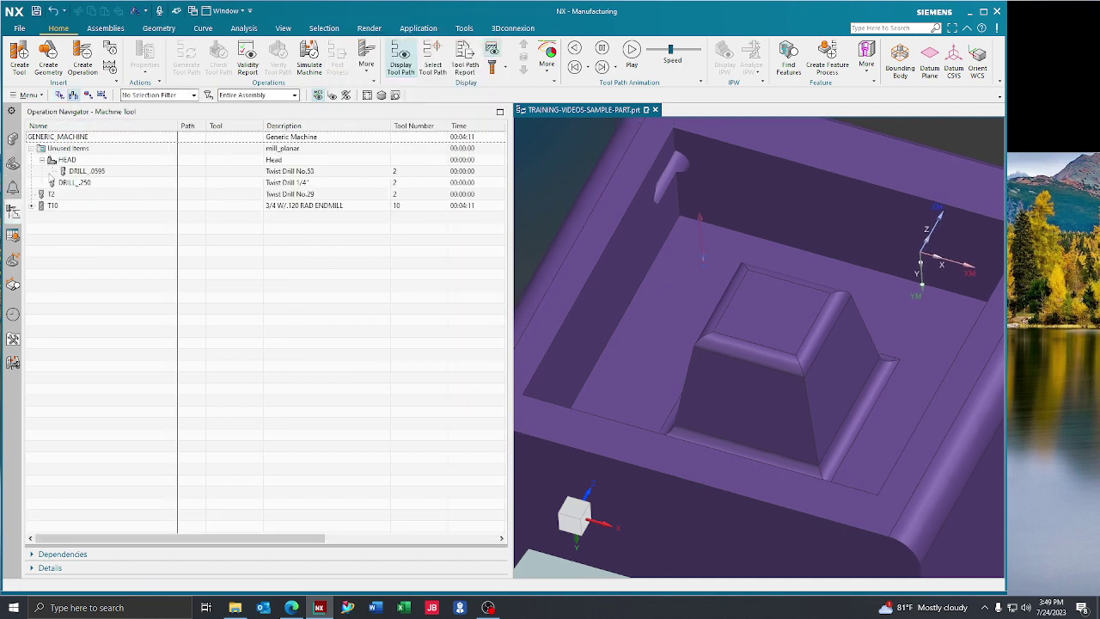
left_click_drag(75, 183, 78, 196)
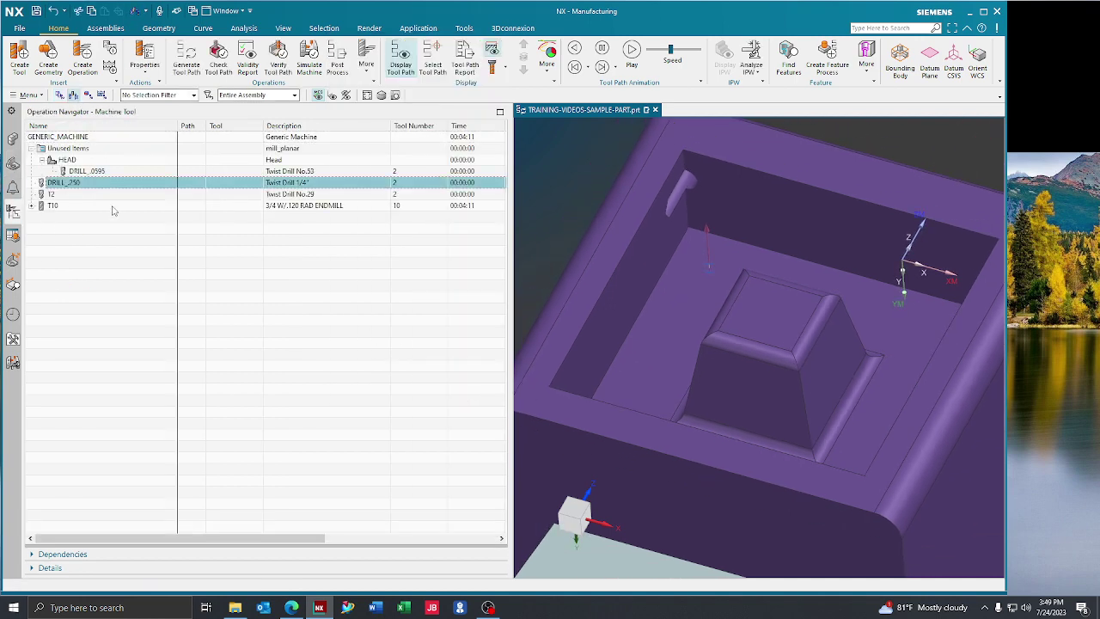
left_click(98, 246)
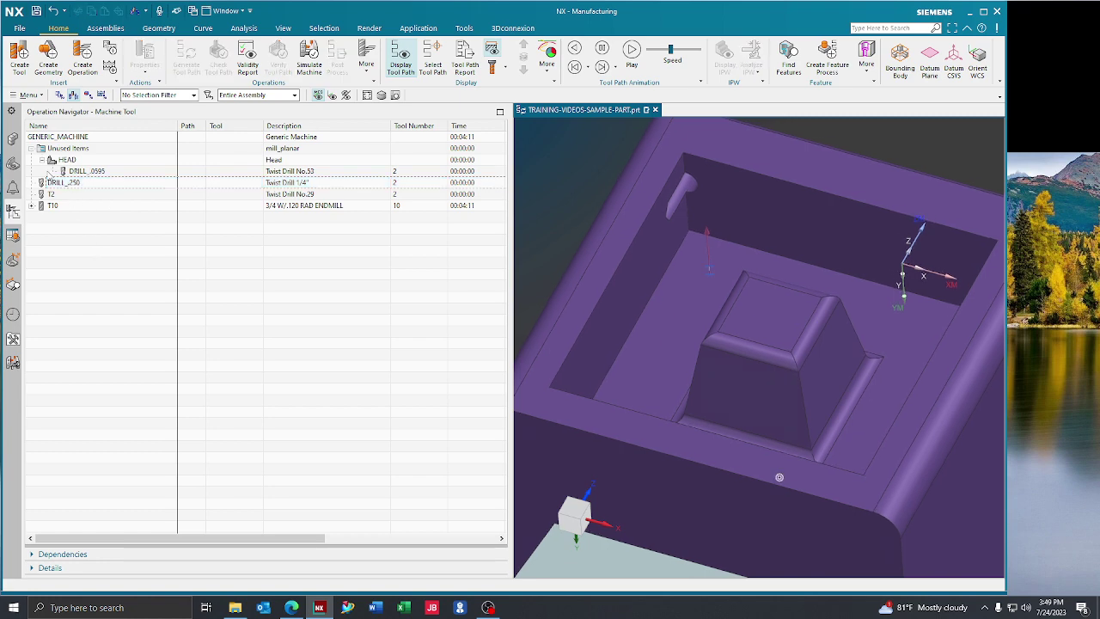
left_click(41, 160)
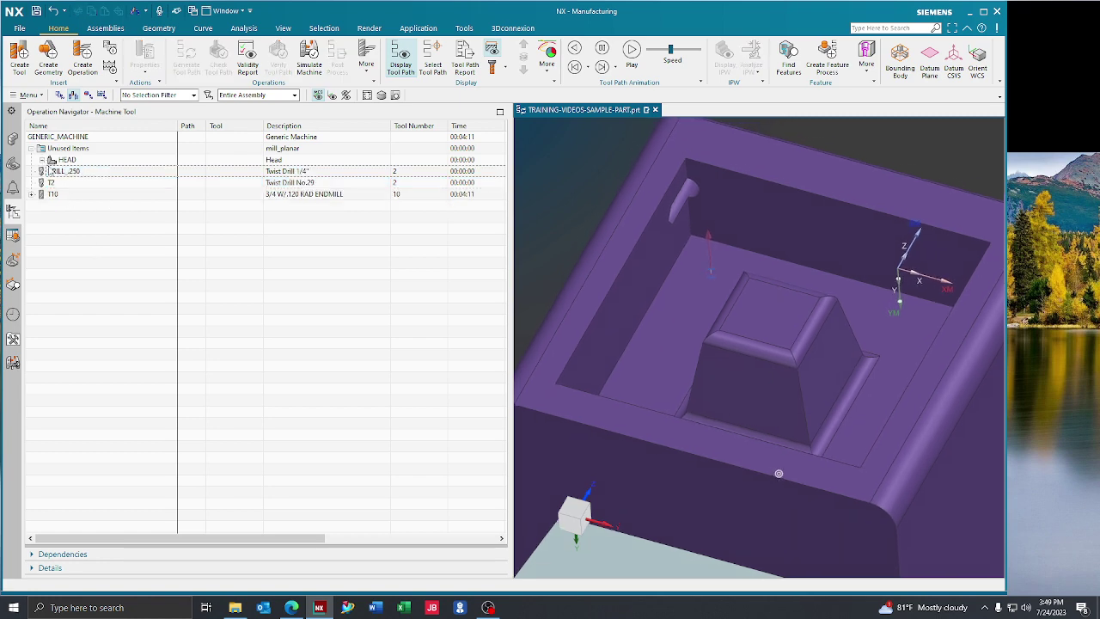
left_click(62, 172)
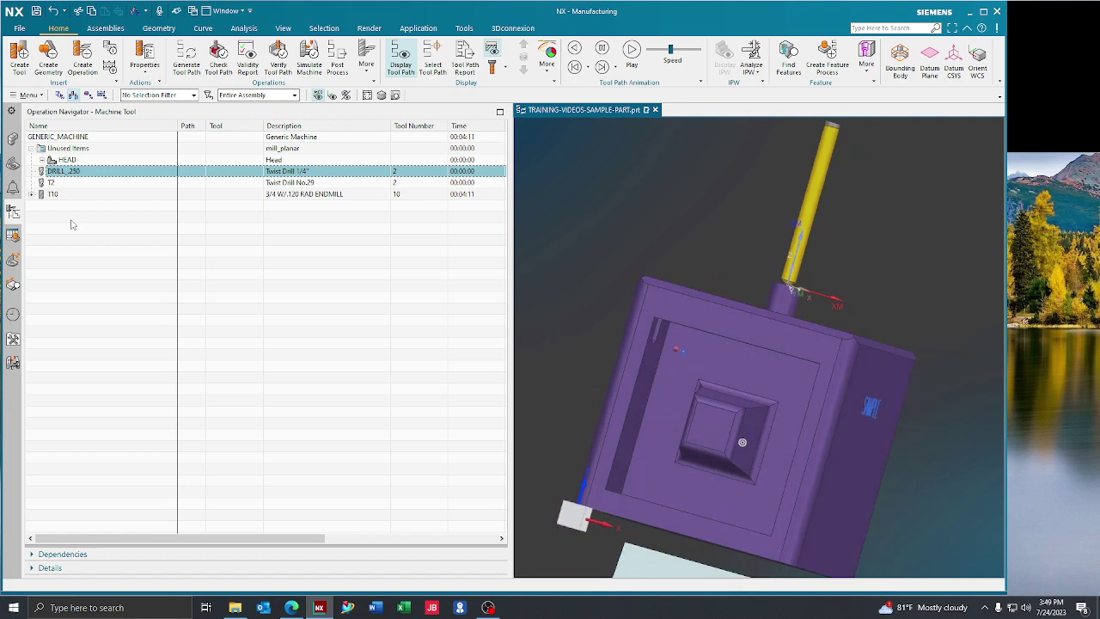
left_click(90, 223)
In the program order view, create a hole_making spot drilling operation in program OP1 using tool DRILL_.250.
left_click(58, 95)
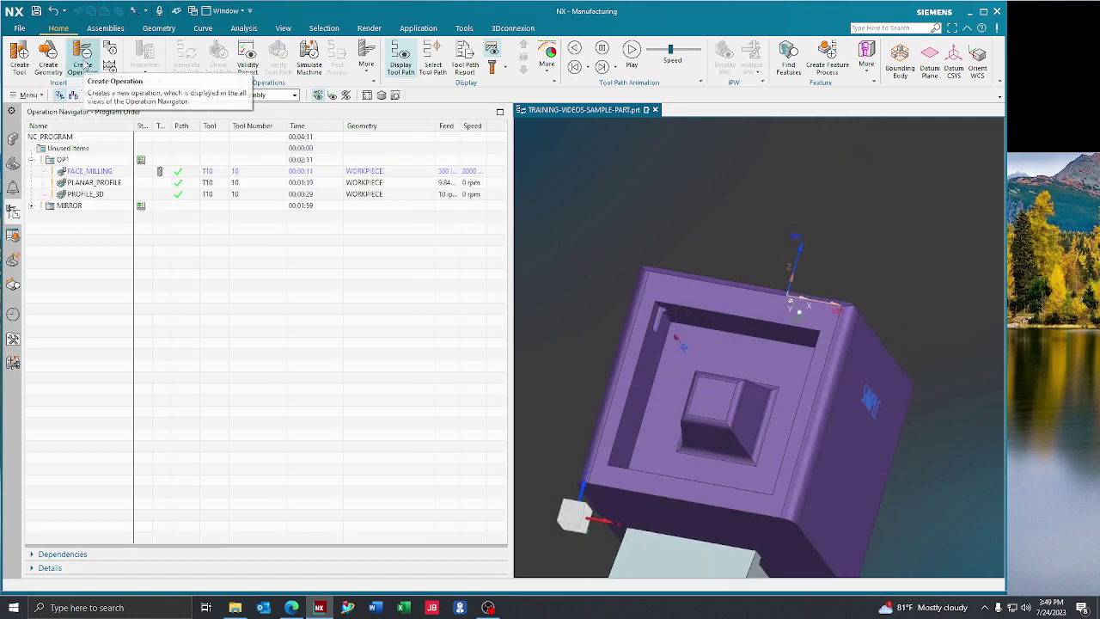
left_click(84, 66)
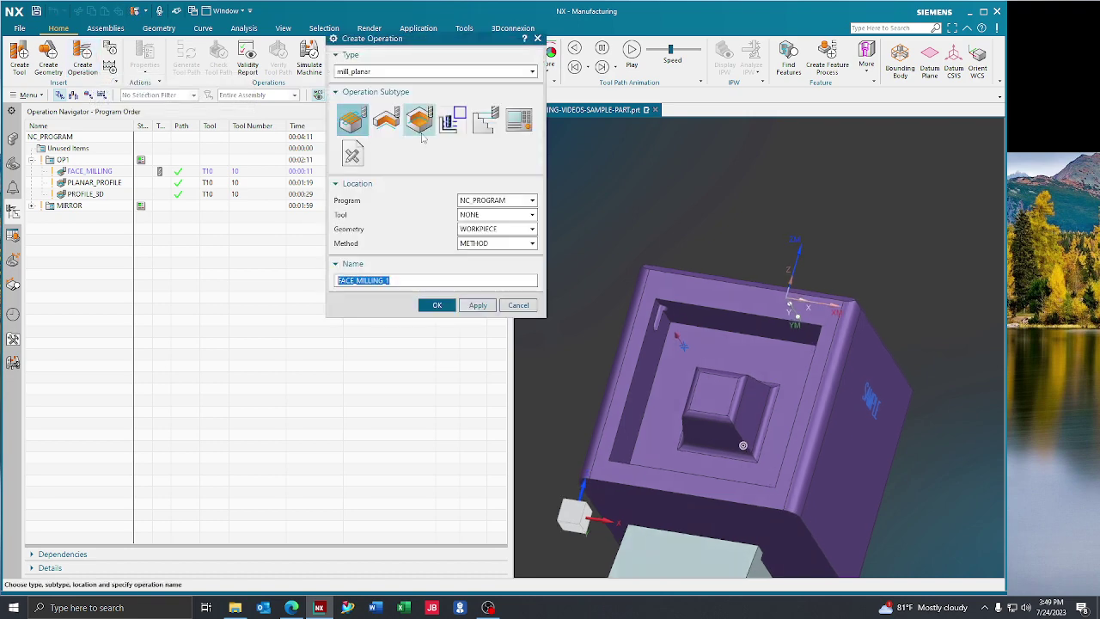
left_click(366, 72)
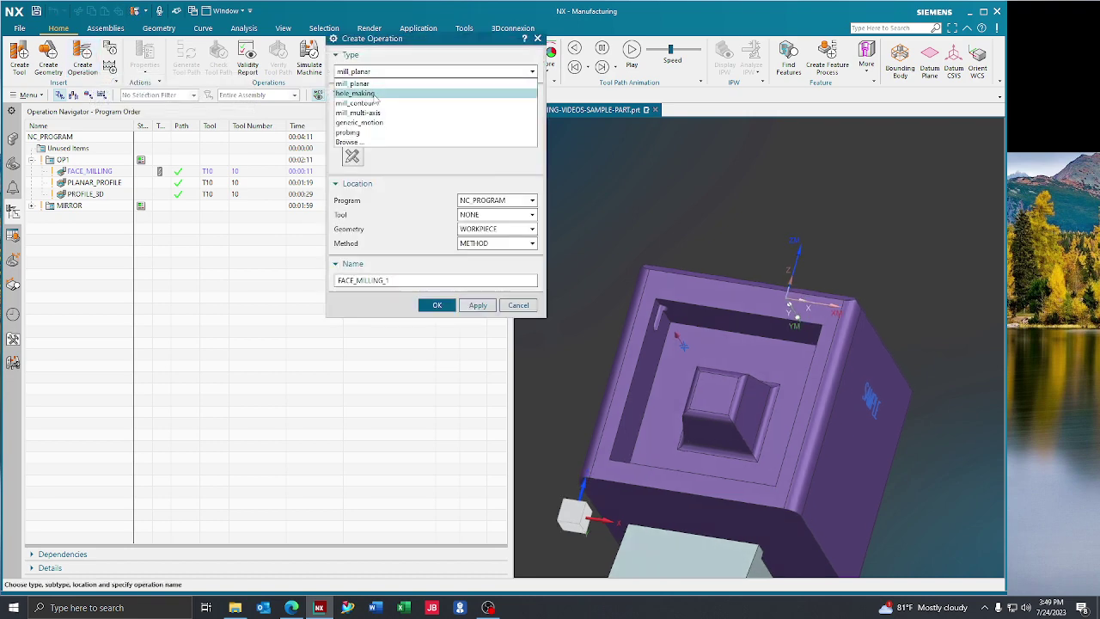
left_click(372, 93)
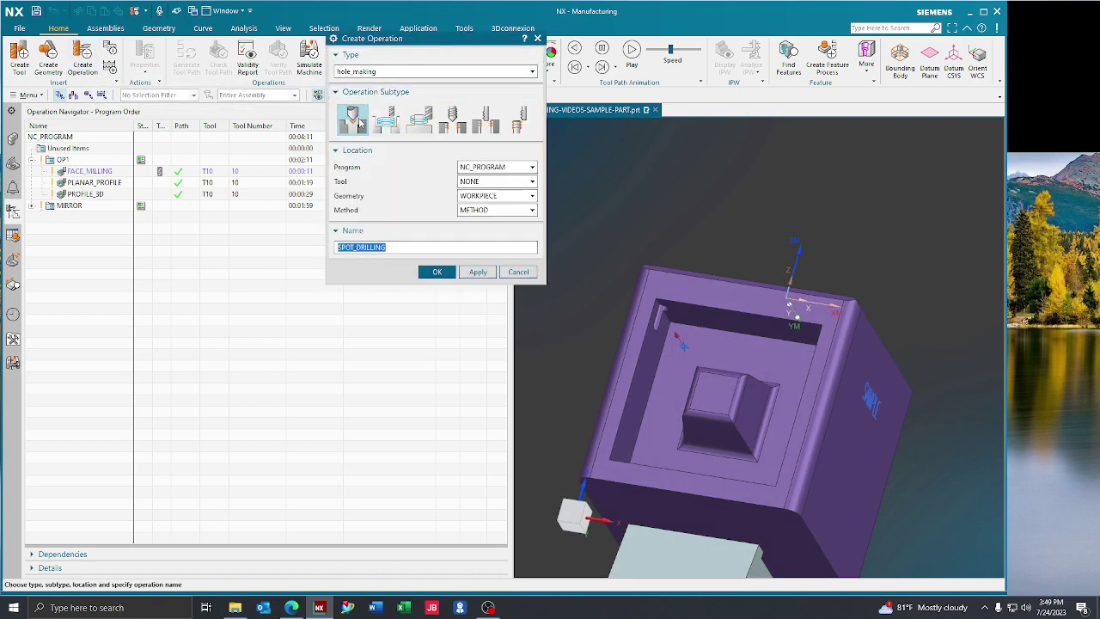
left_click(359, 123)
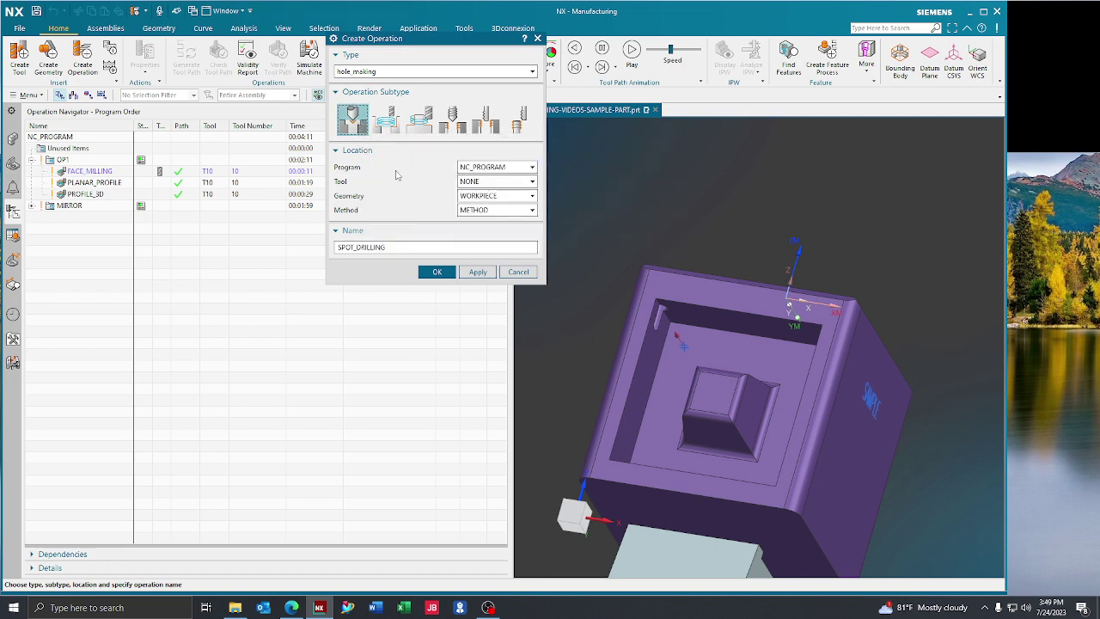
left_click(471, 170)
left_click(482, 210)
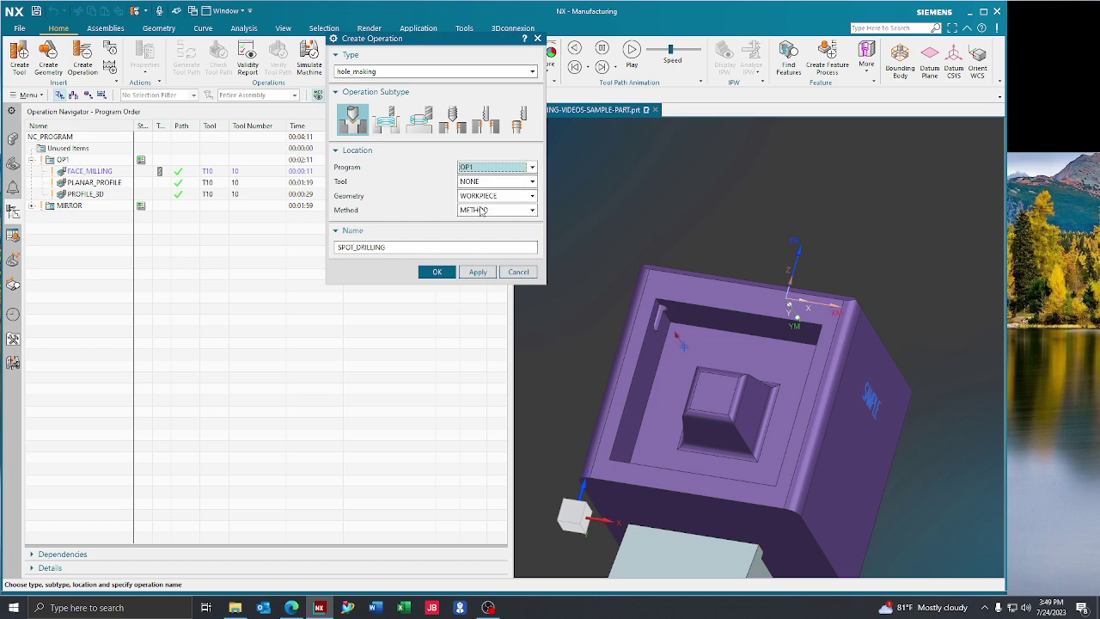
left_click(470, 182)
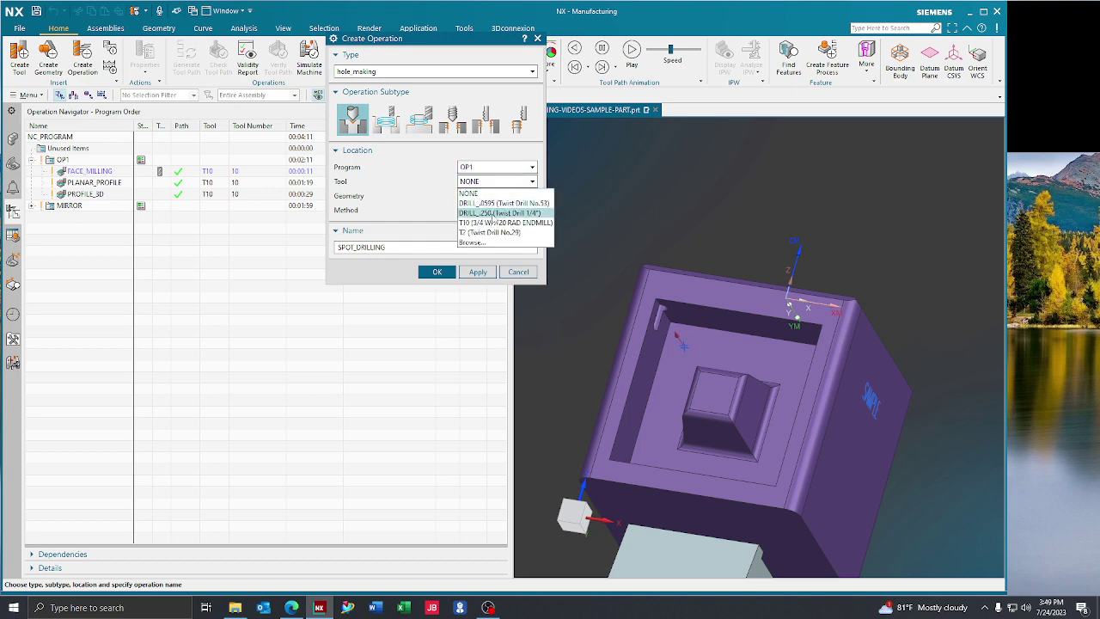
left_click(488, 213)
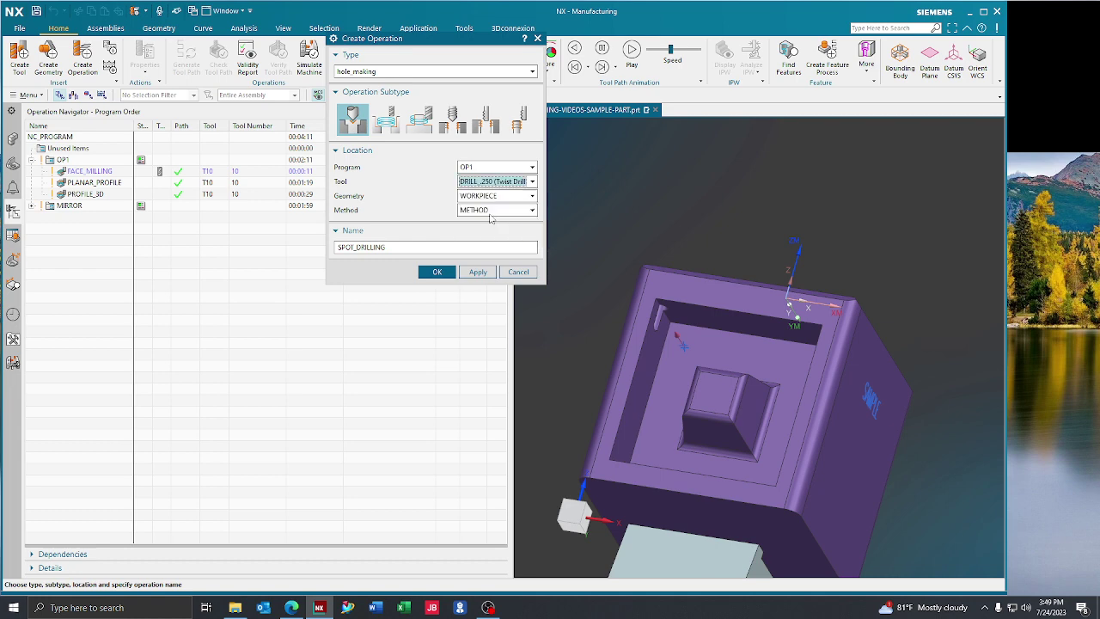
left_click(438, 271)
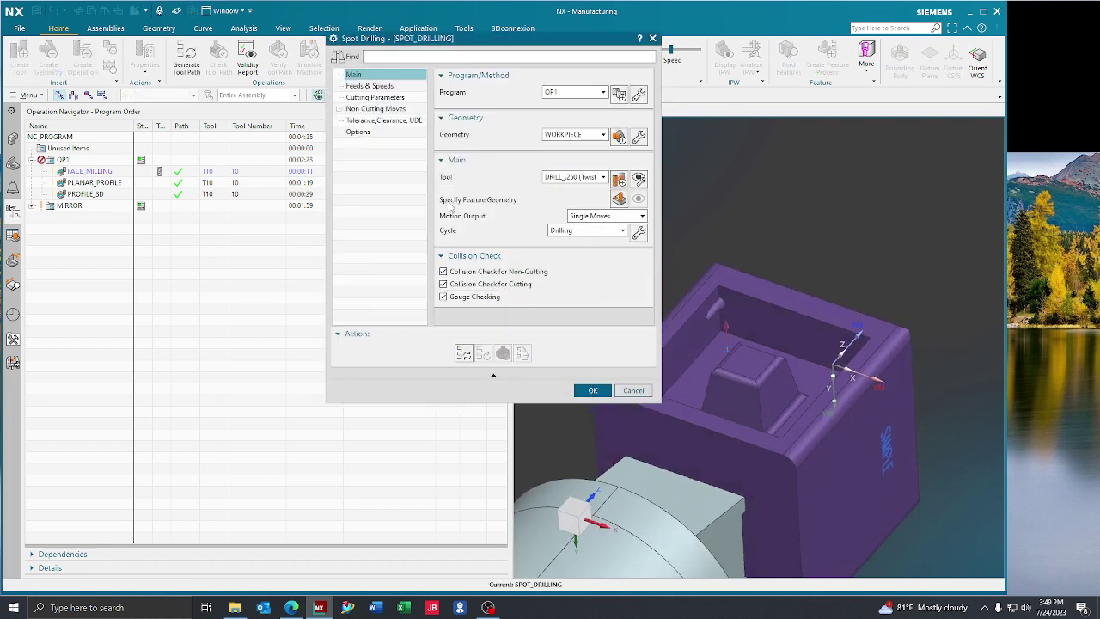
Specify the copied point above the pocket floor as the operation's centered hole and examine its default orientation.
left_click(619, 198)
scroll(670, 228, "up", 6)
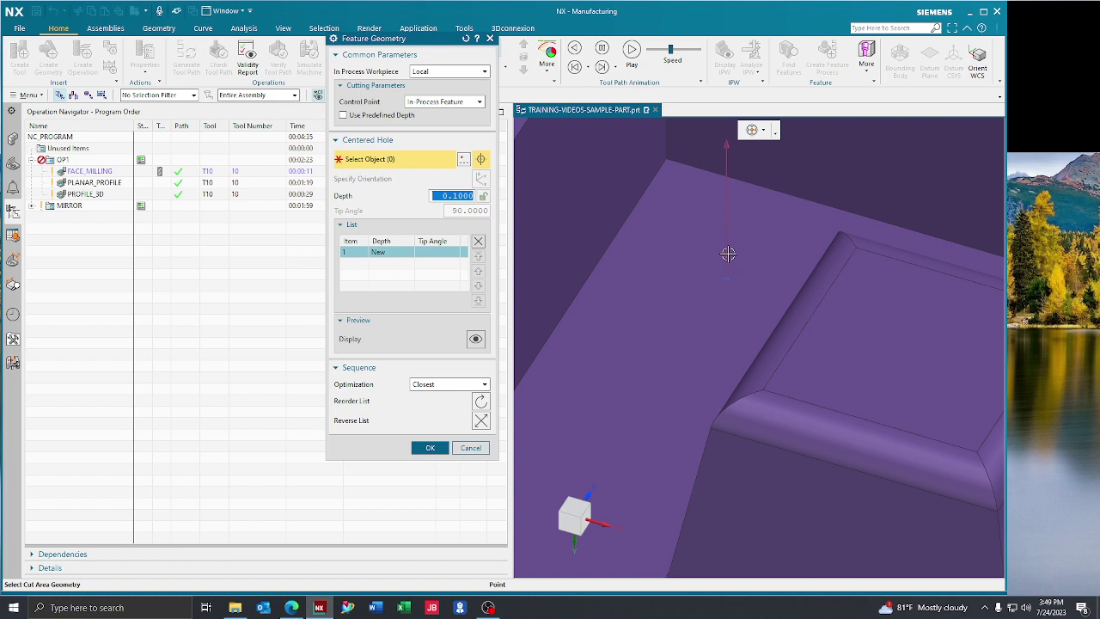
left_click(727, 254)
scroll(523, 250, "down", 3)
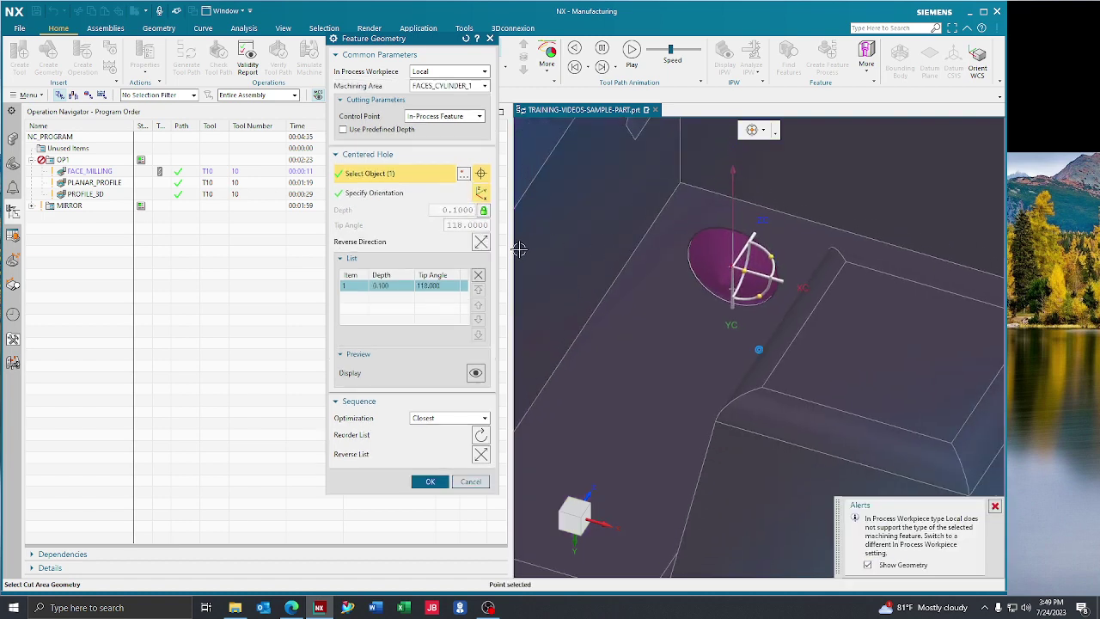
scroll(524, 250, "down", 3)
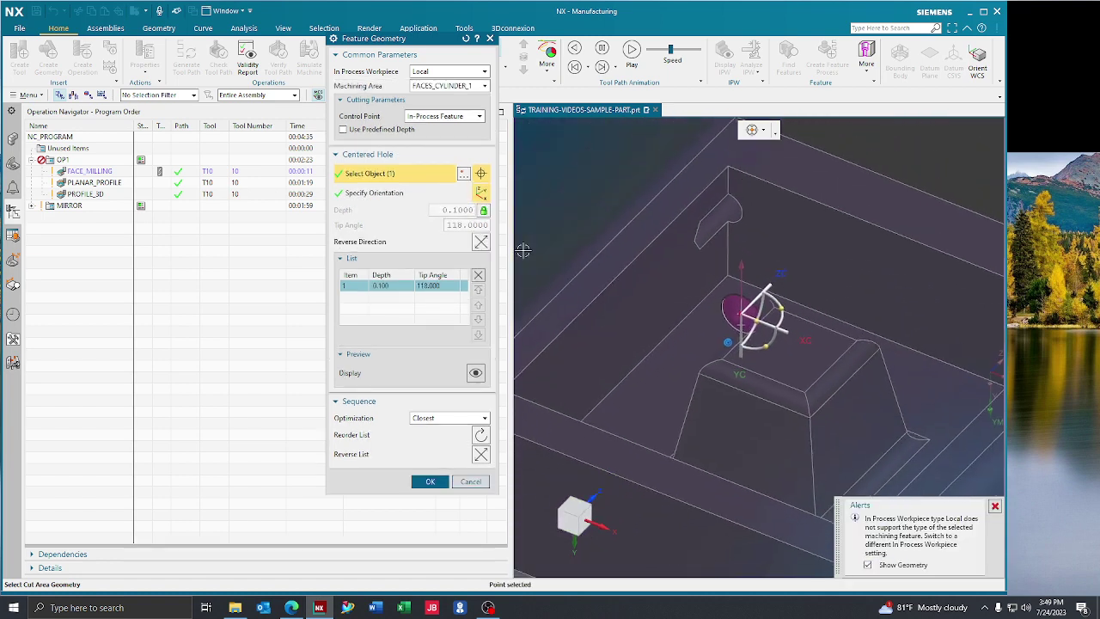
mouse_move(523, 250)
middle_mouse_down()
mouse_move(653, 253)
mouse_move(635, 273)
mouse_move(797, 167)
middle_mouse_up()
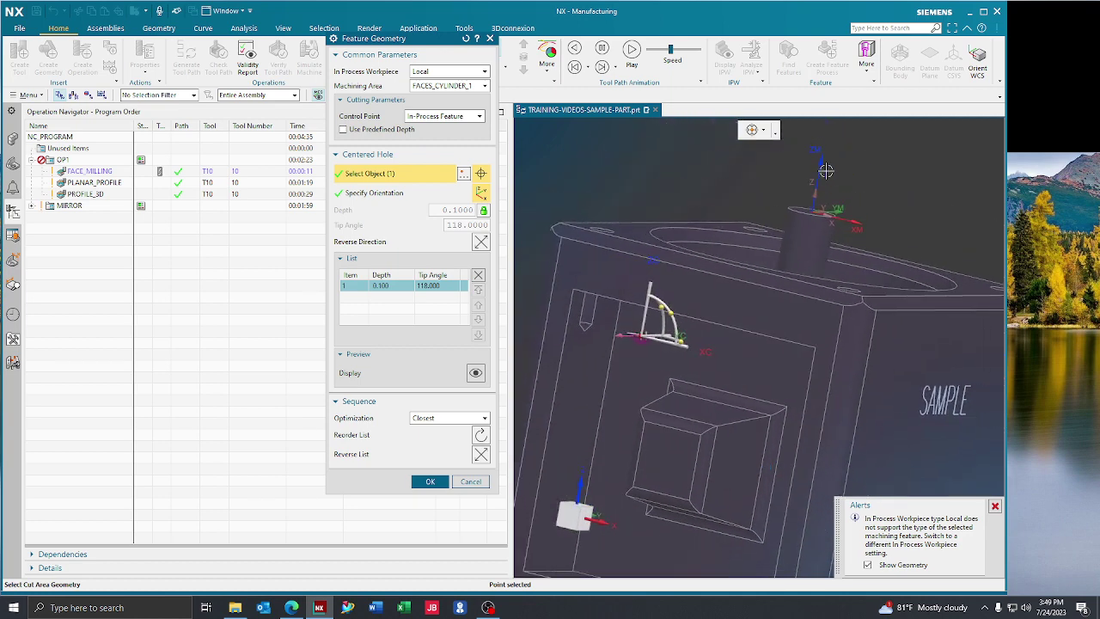
middle_click_drag(864, 200, 682, 176)
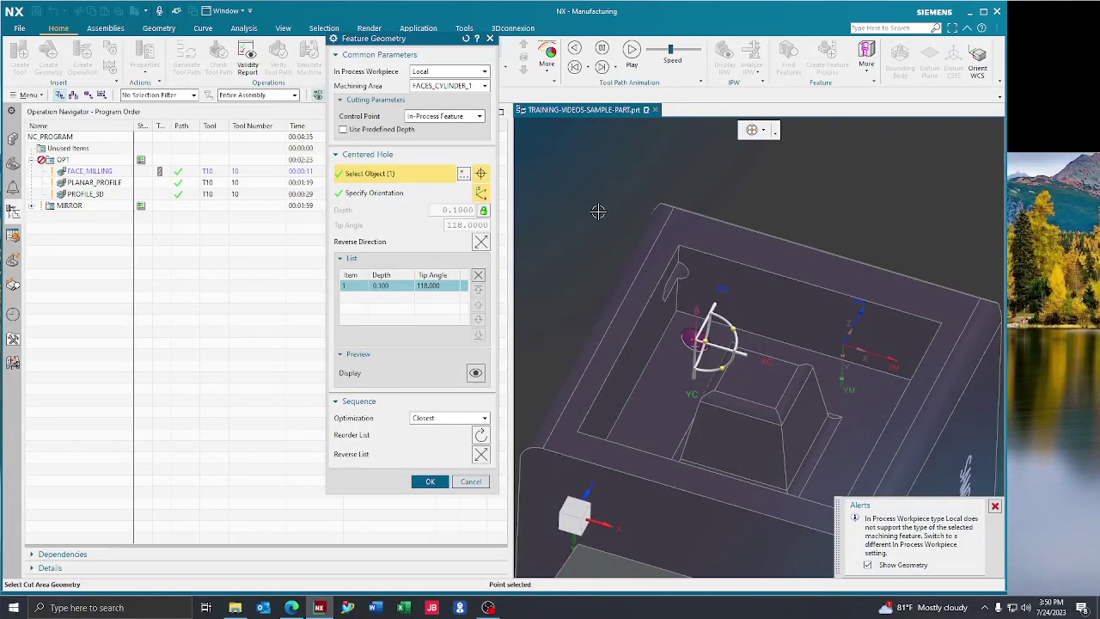
Align the ZC axis of the hole's orientation with the datum axis through the pocket-floor point.
left_click(364, 194)
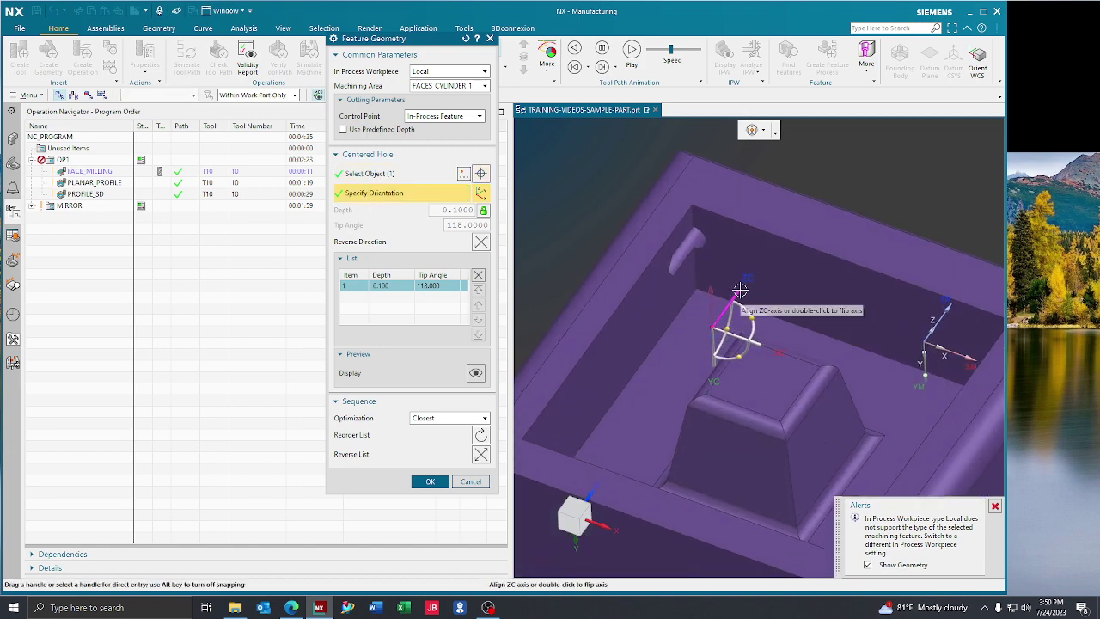
left_click(740, 291)
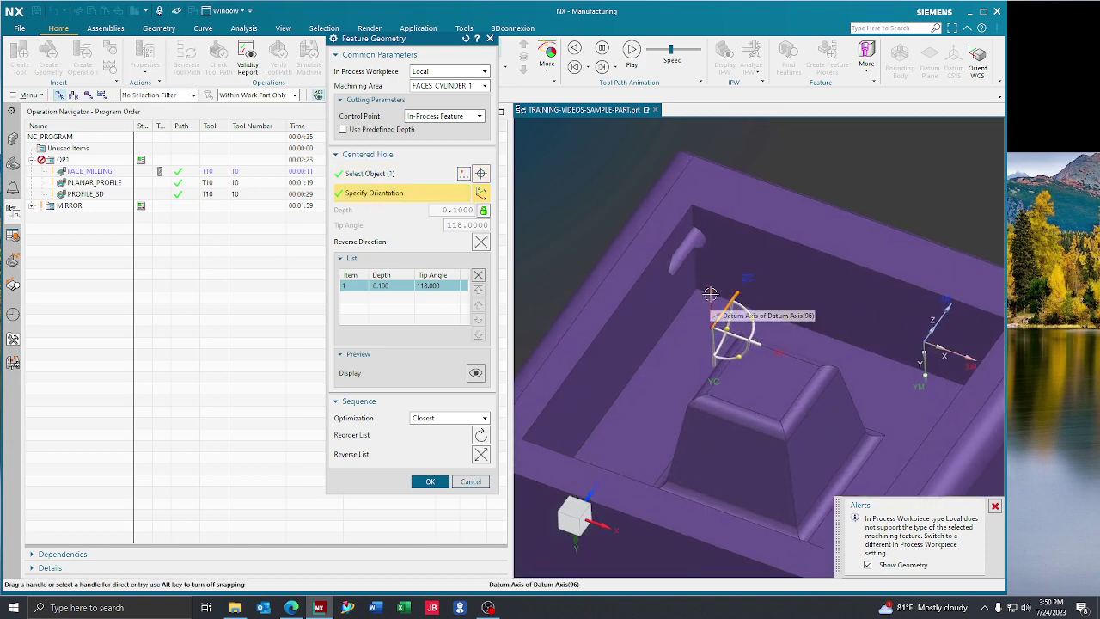
left_click(710, 293)
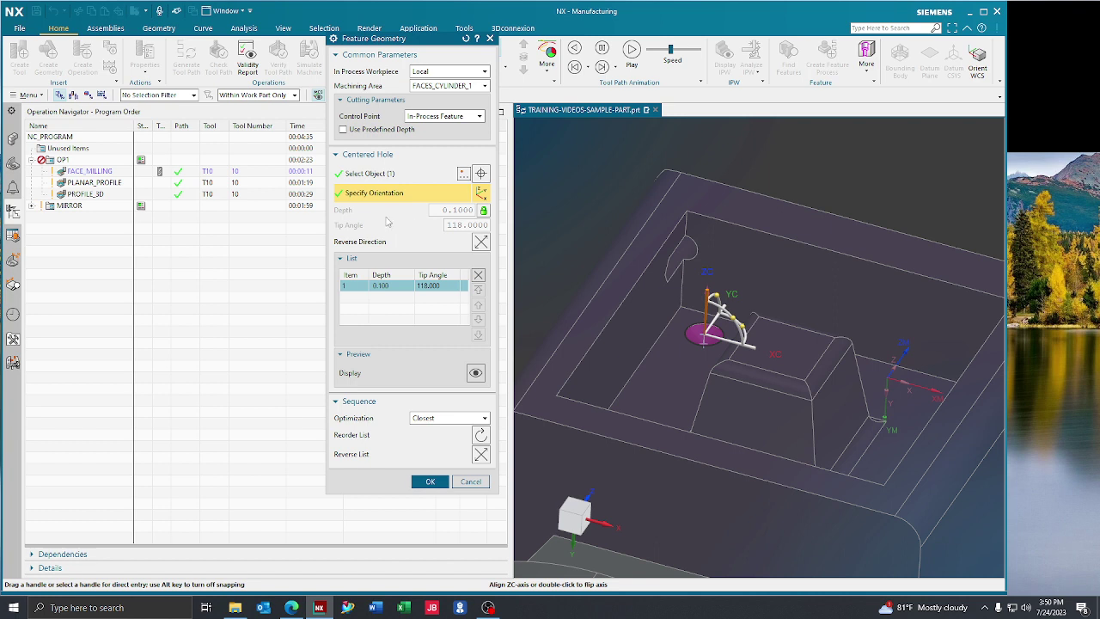
Unlock the centered hole's depth, set it to .075 and accept the feature geometry.
left_click(484, 212)
left_click(498, 227)
left_click(442, 210)
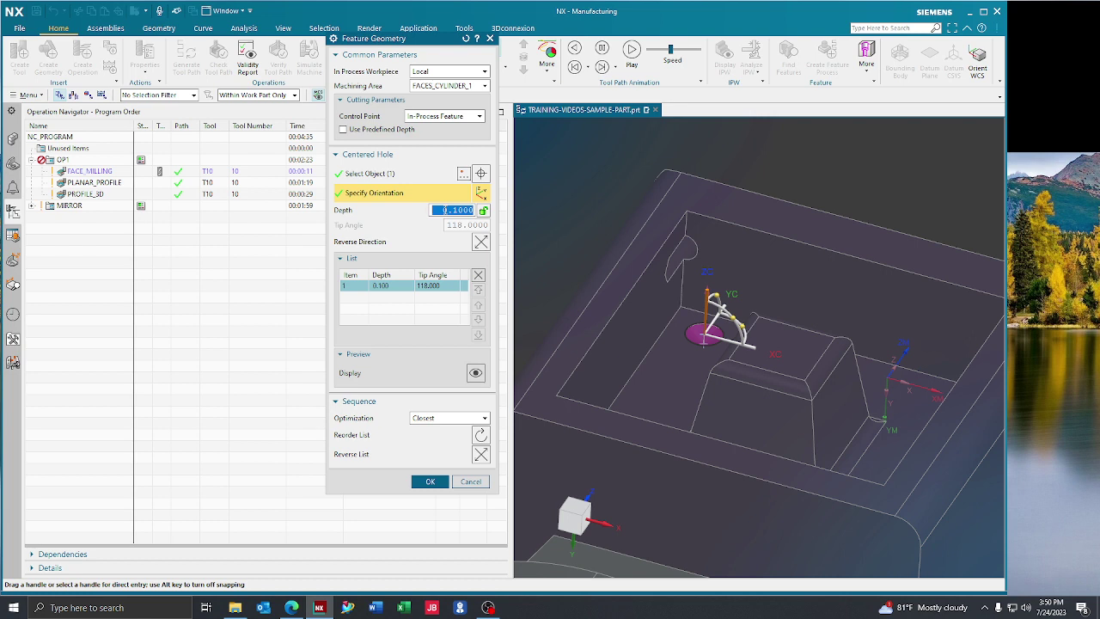
type("-.075")
key("Return")
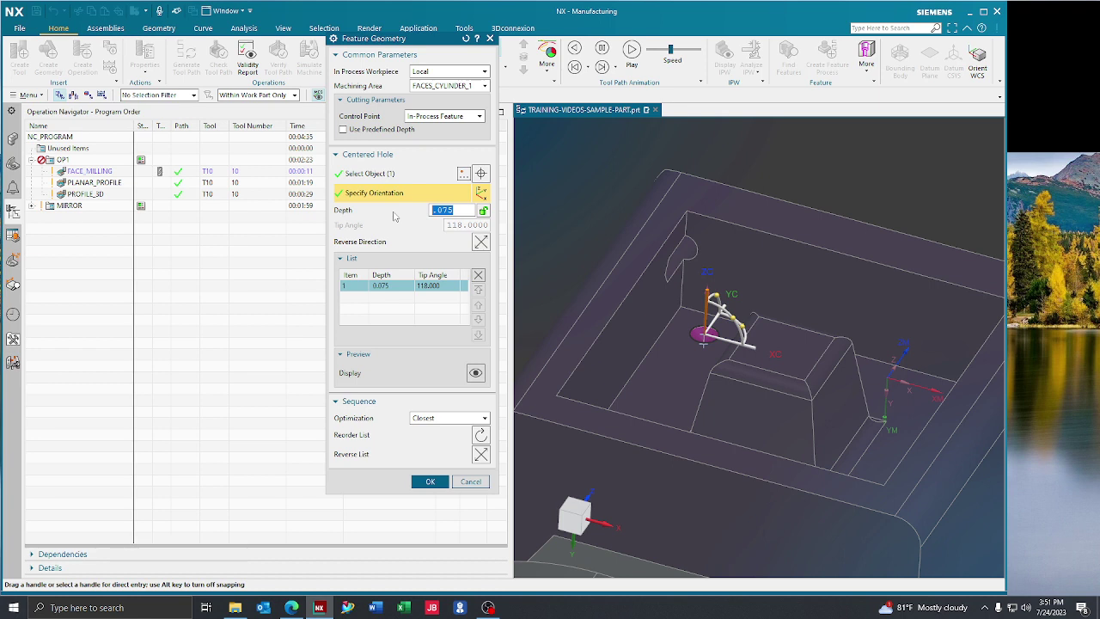
left_click(430, 481)
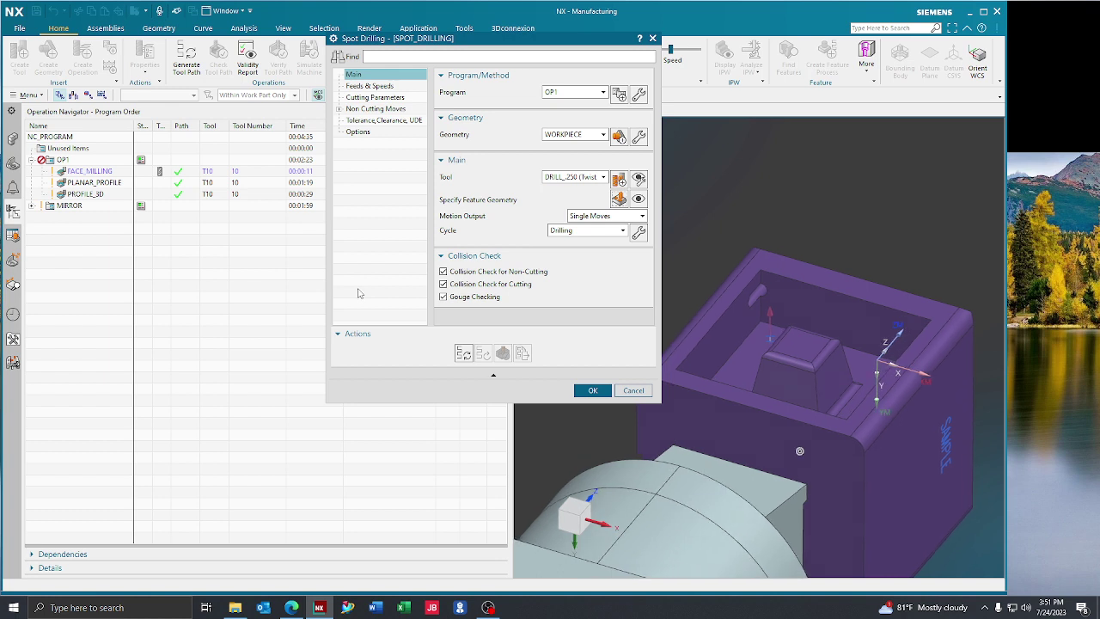
Generate the spot drilling tool path and accept the operation.
left_click(463, 353)
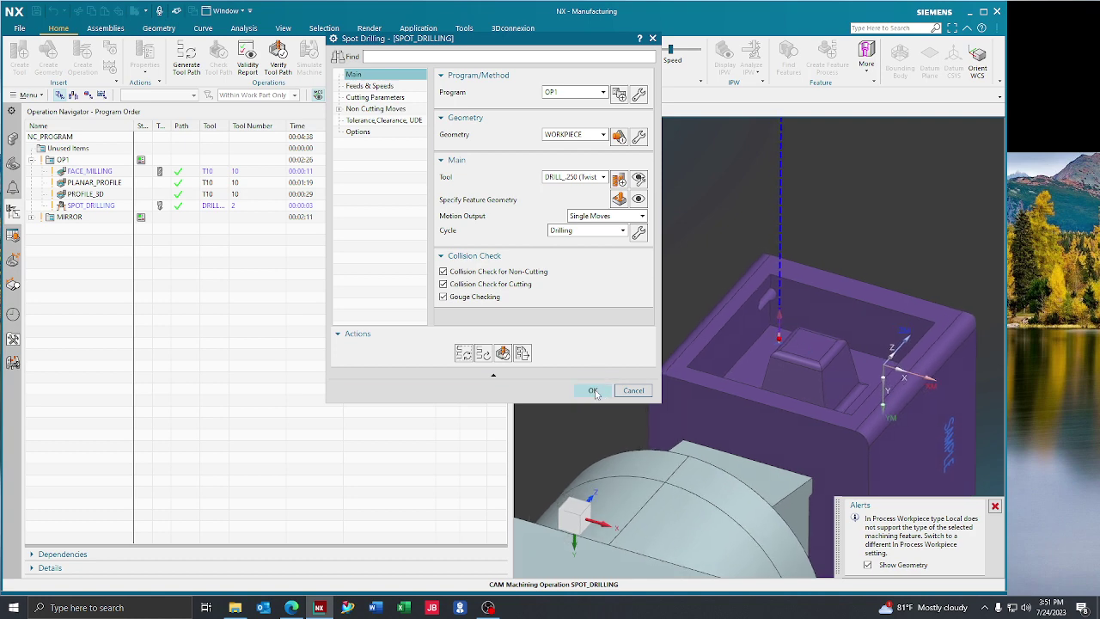
left_click(596, 392)
Verify the SPOT_DRILLING tool path in replay, stepping to its first approach move to examine the clearance above the pocket floor.
left_click(94, 207)
left_click(214, 250)
left_click(233, 207)
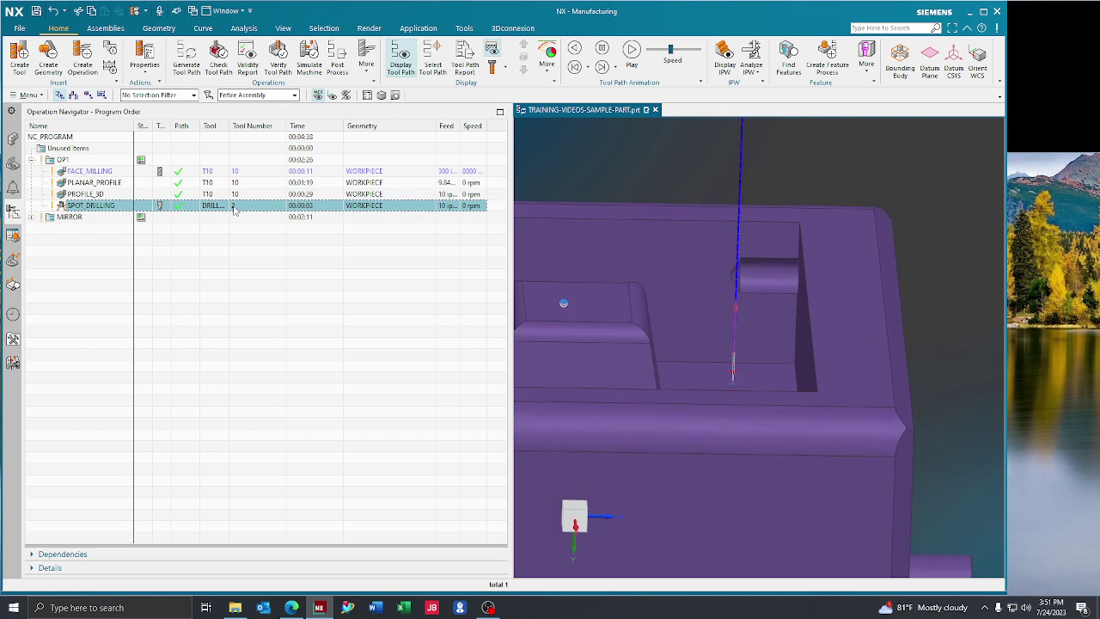
left_click(277, 59)
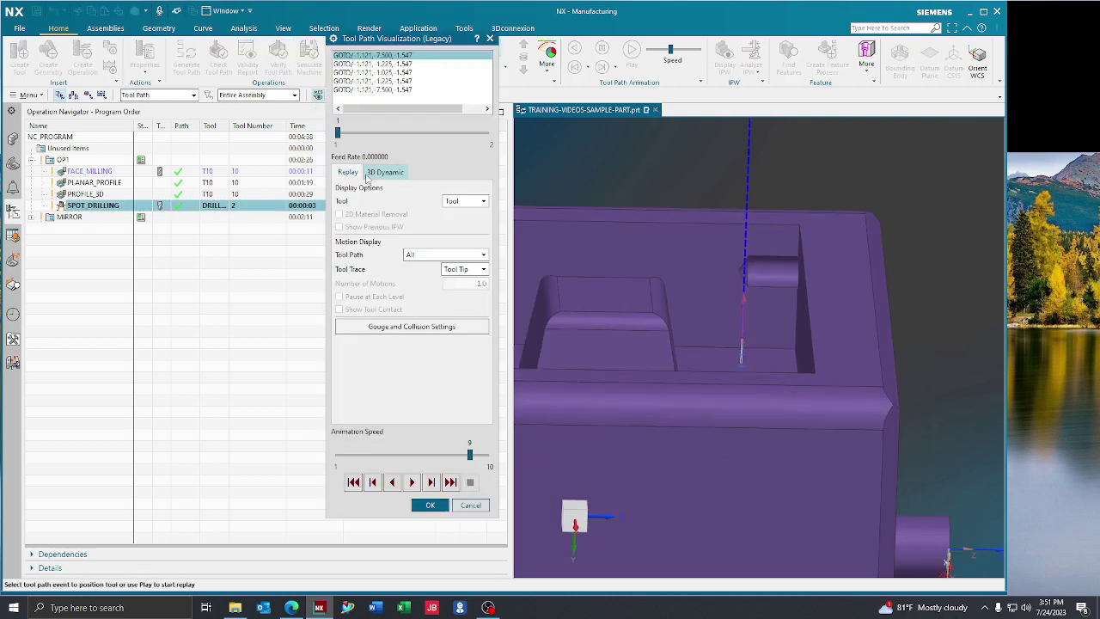
left_click(431, 482)
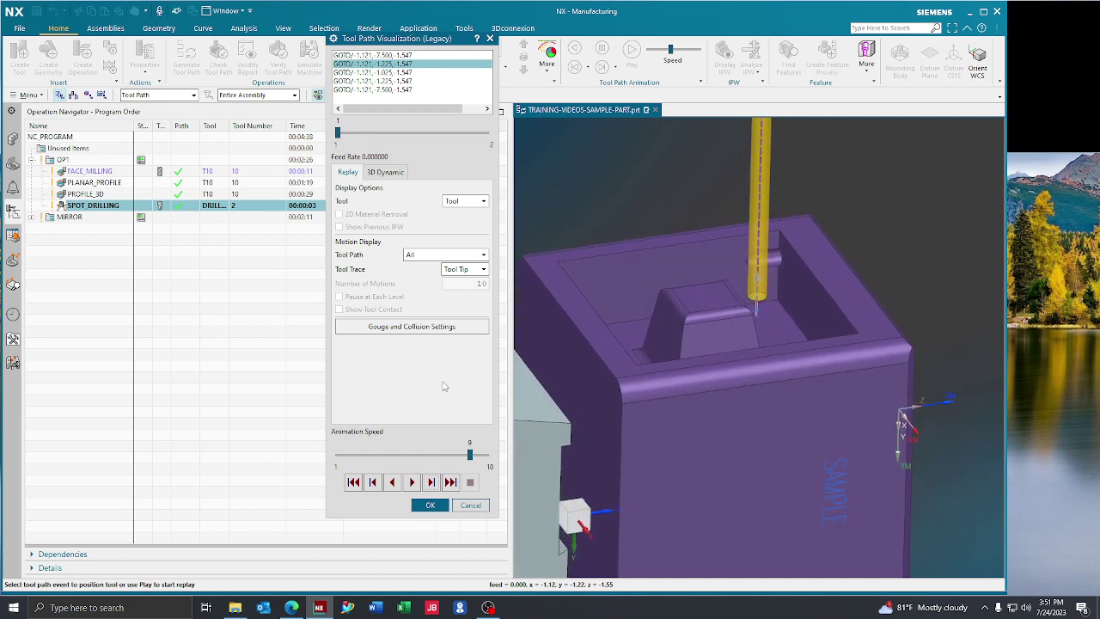
left_click(428, 505)
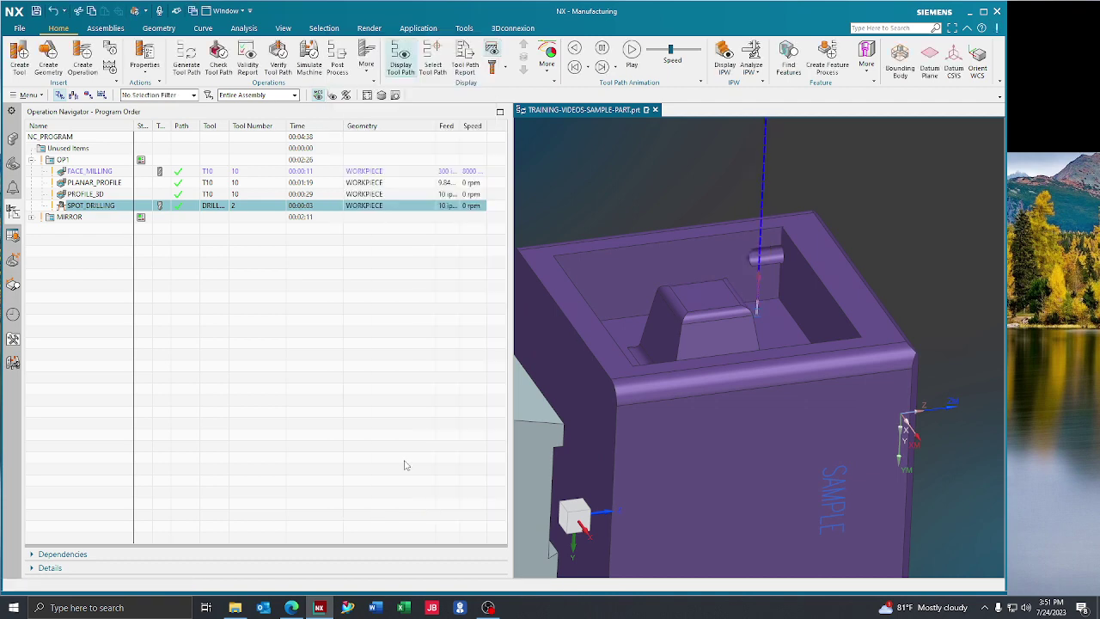
Set the spot drilling operation's top offset distance to 1. in its cutting parameters and regenerate the tool path.
double_click(95, 208)
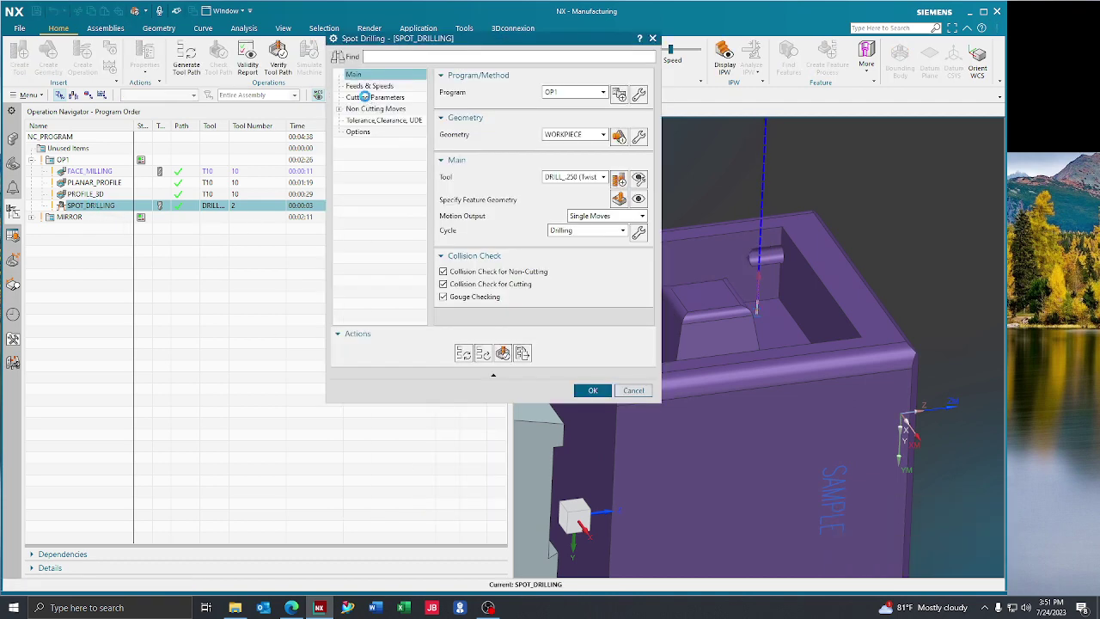
left_click(371, 97)
double_click(625, 106)
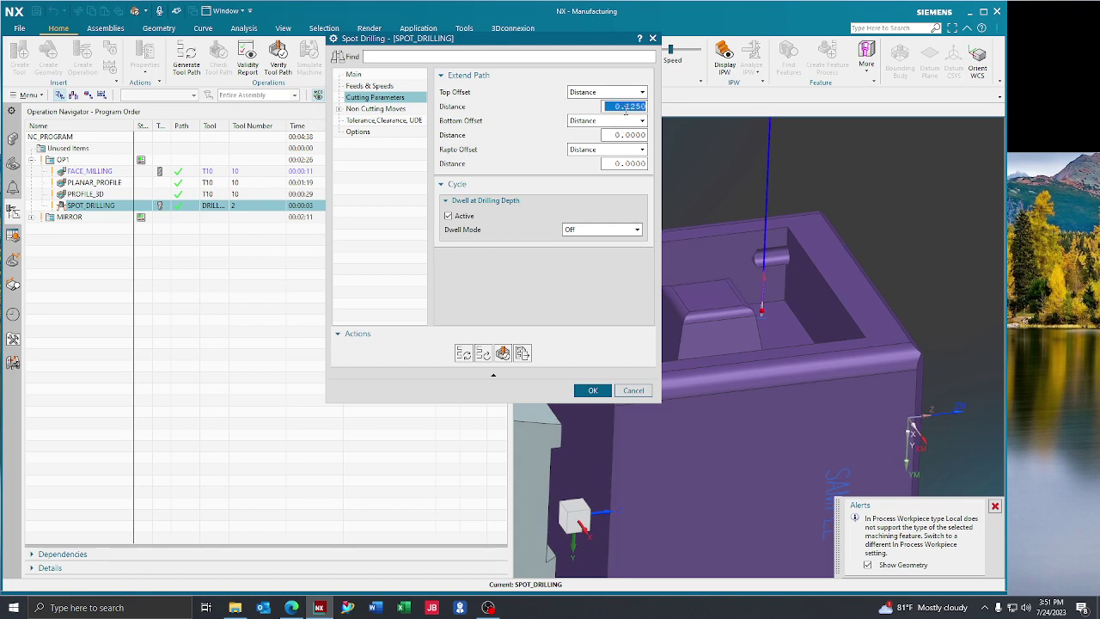
type("1.")
left_click(592, 390)
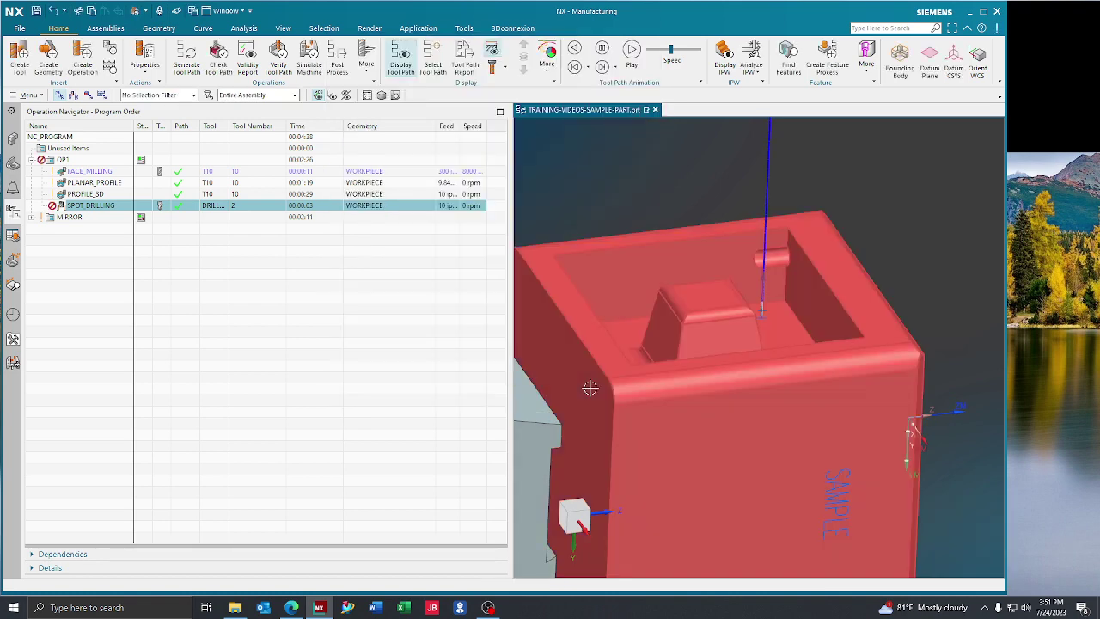
left_click(188, 69)
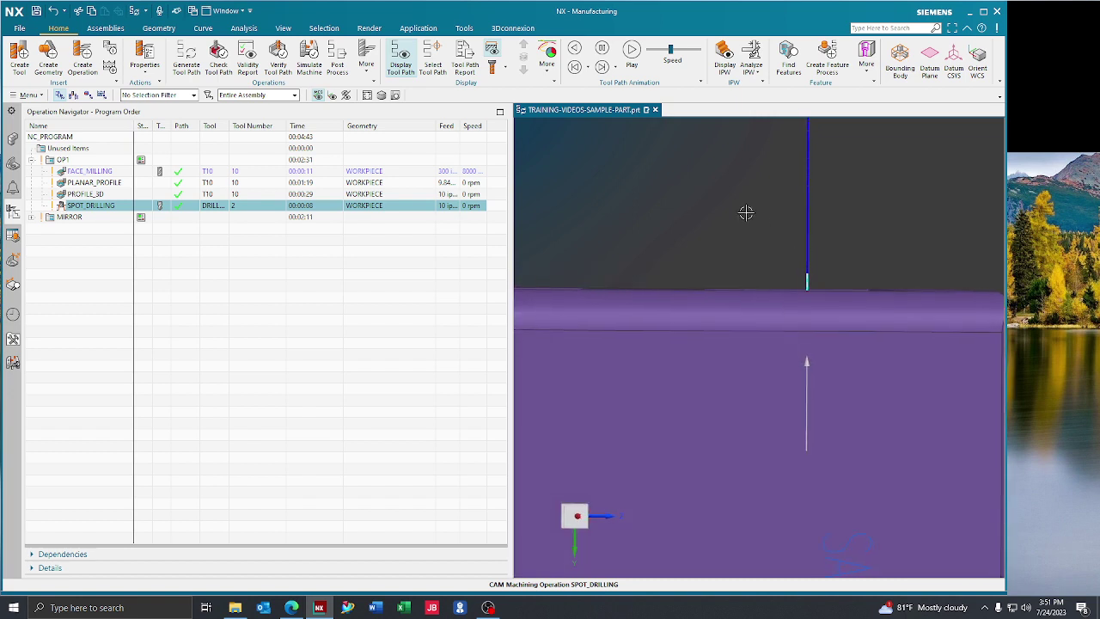
Replay the regenerated SPOT_DRILLING tool path motion by motion through approach, drilling and retract, and close the verification.
left_click(278, 64)
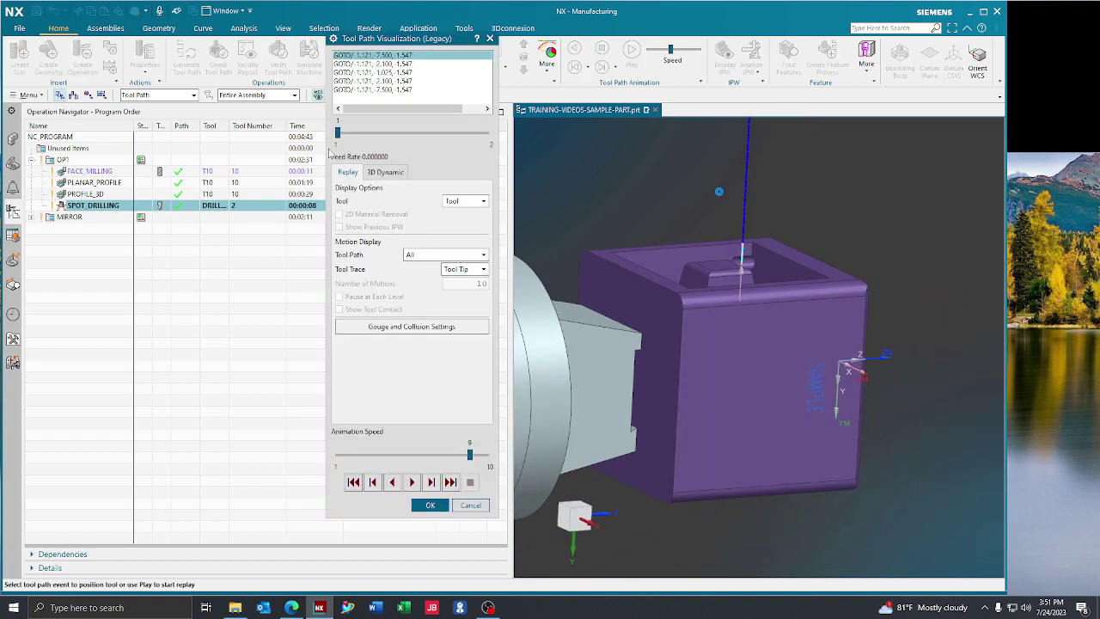
left_click(431, 482)
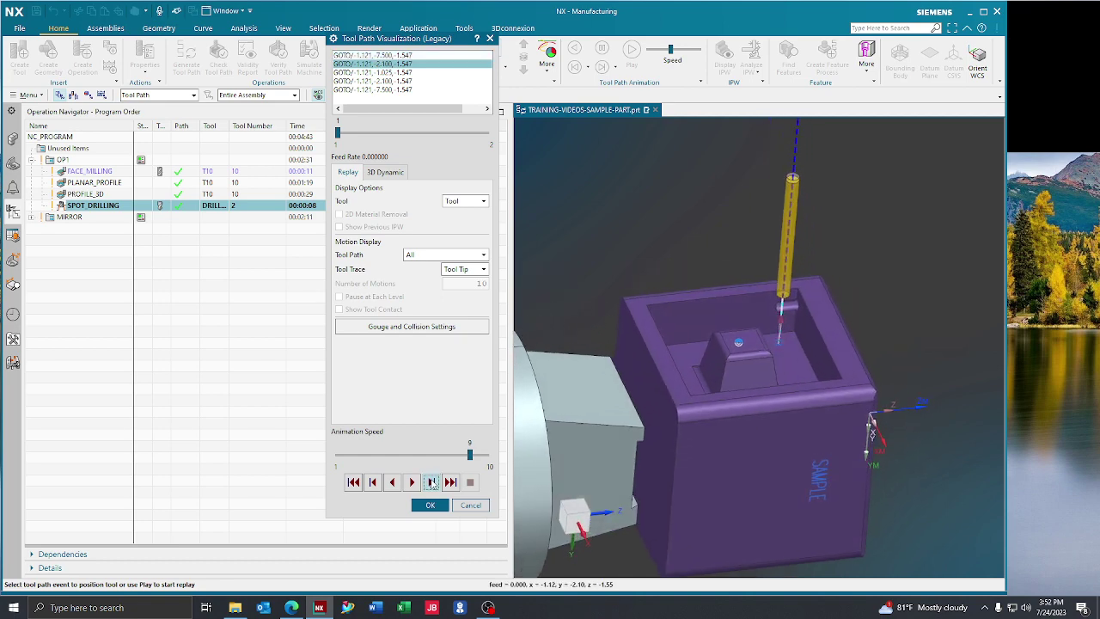
left_click(431, 482)
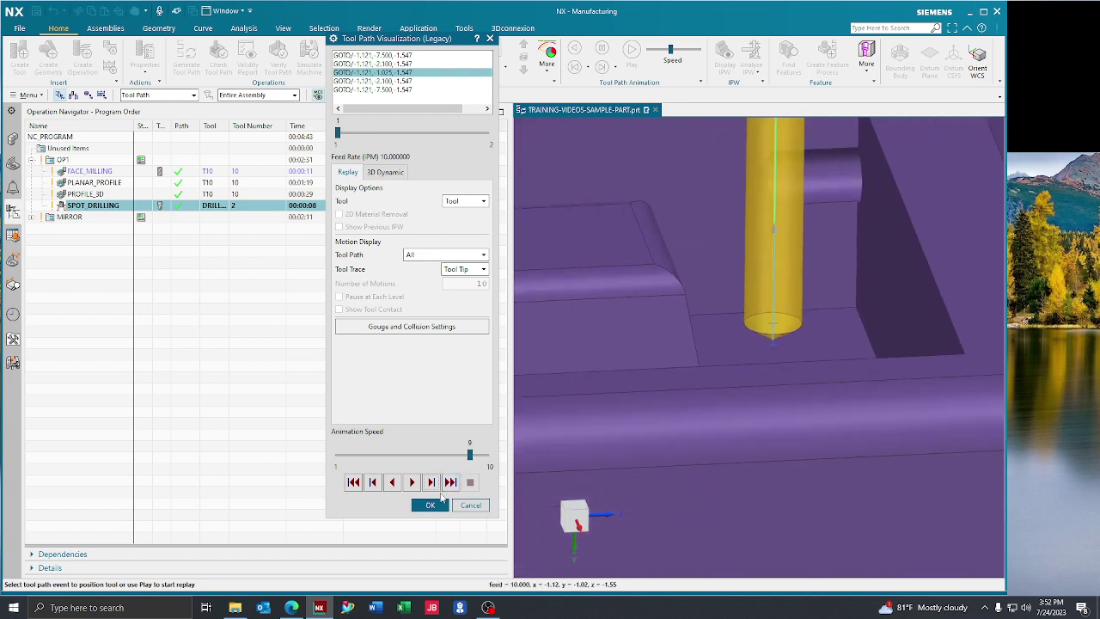
left_click(432, 482)
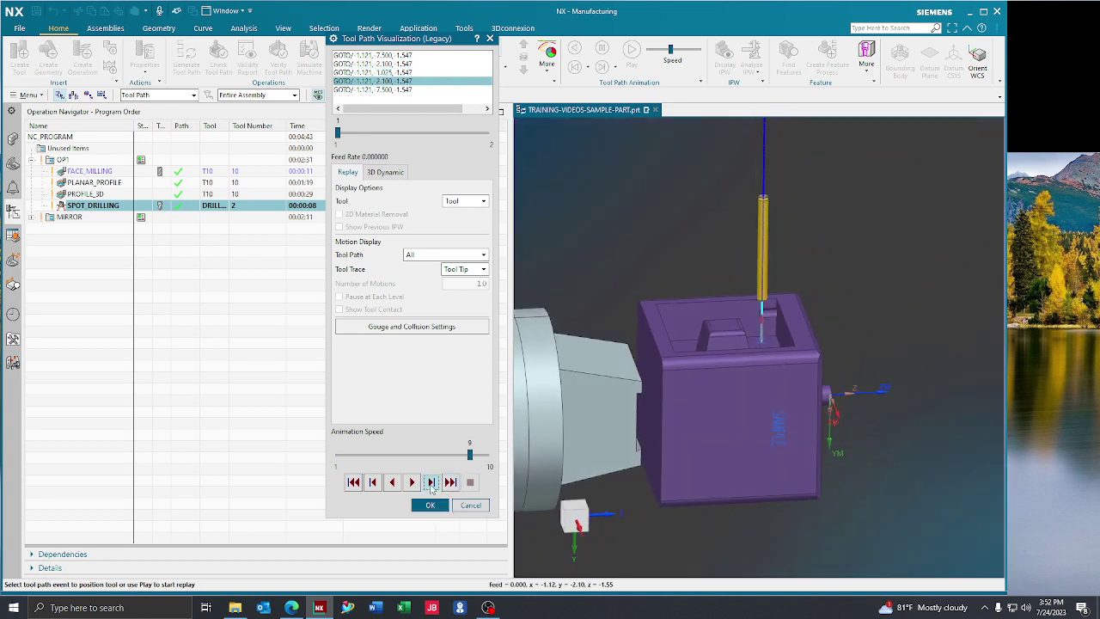
left_click(432, 482)
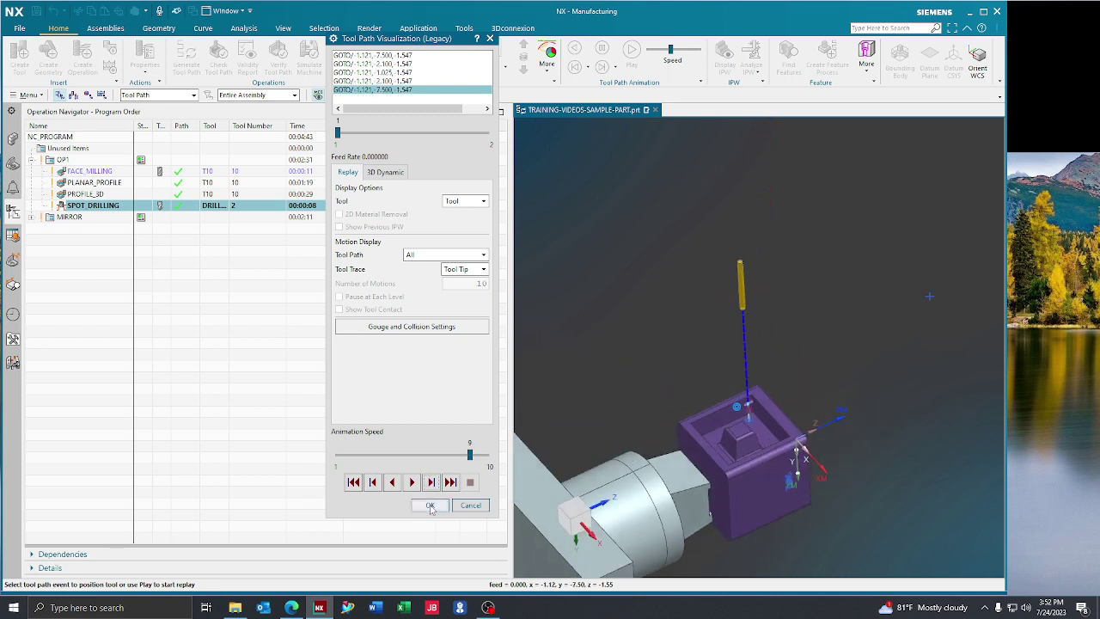
left_click(430, 506)
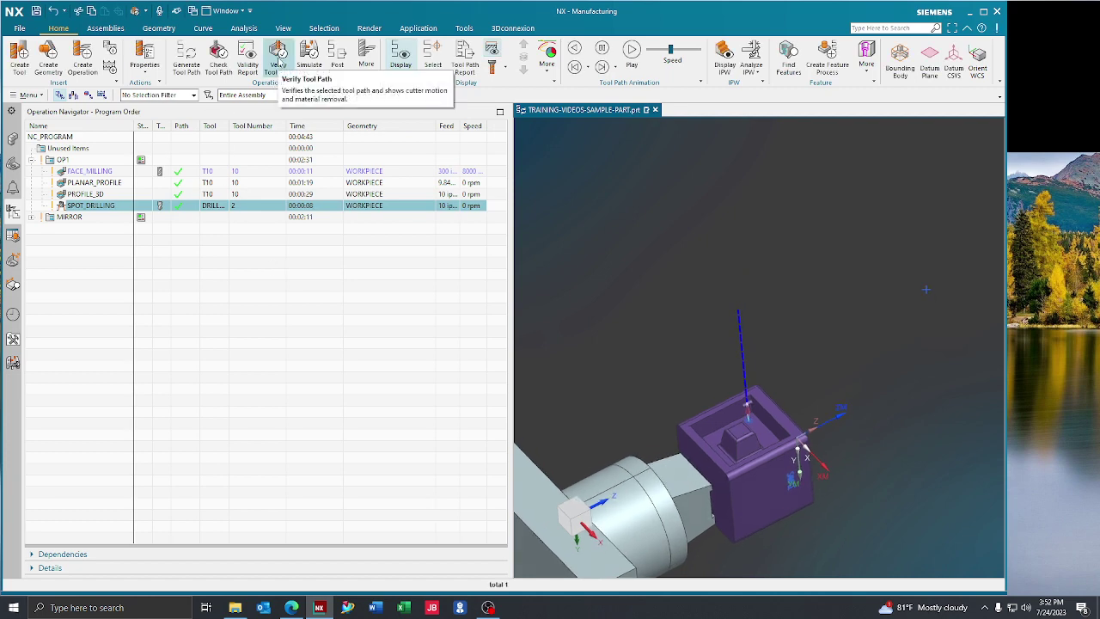
Simulate SPOT_DRILLING in 3D Dynamic step by step, continuing past collisions until reset, then close the verification and deselect the operation.
left_click(278, 62)
left_click(386, 172)
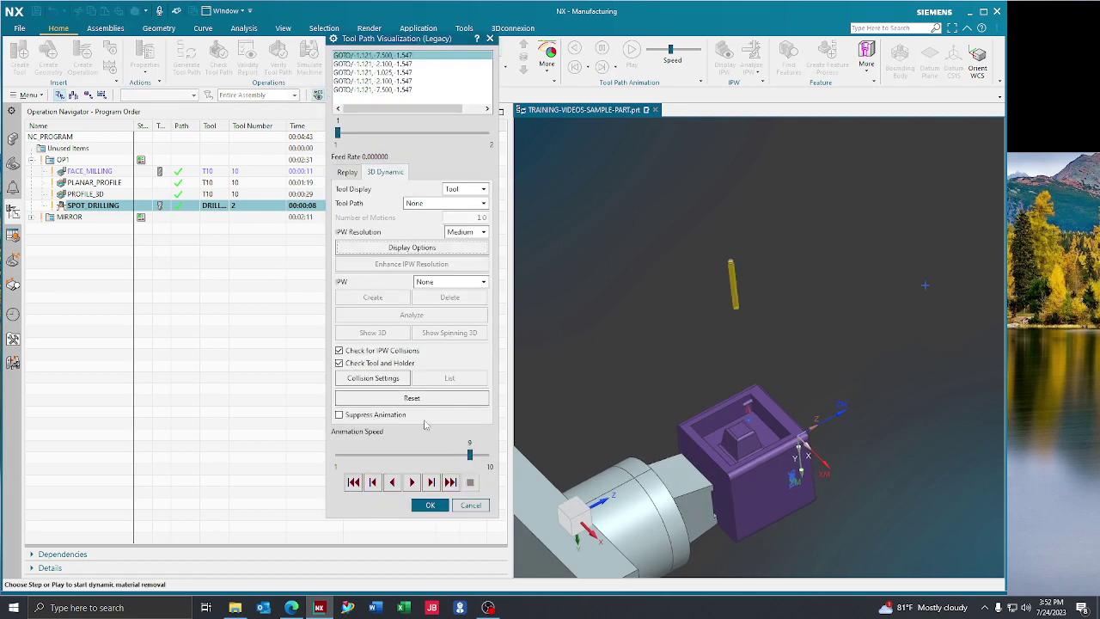
left_click(432, 482)
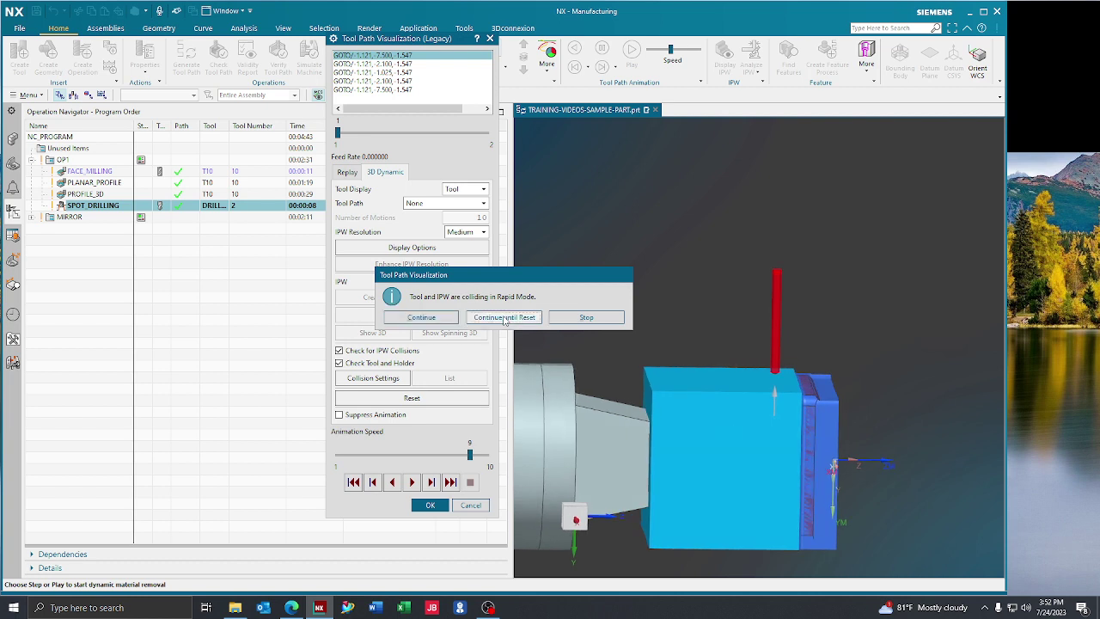
left_click(504, 317)
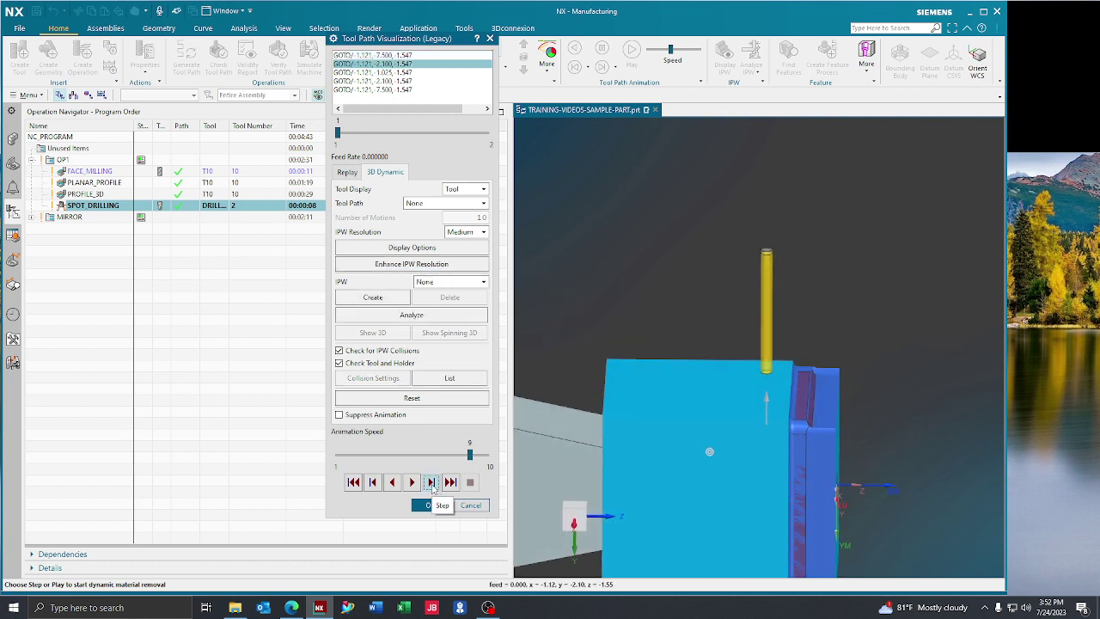
left_click(432, 482)
left_click(431, 482)
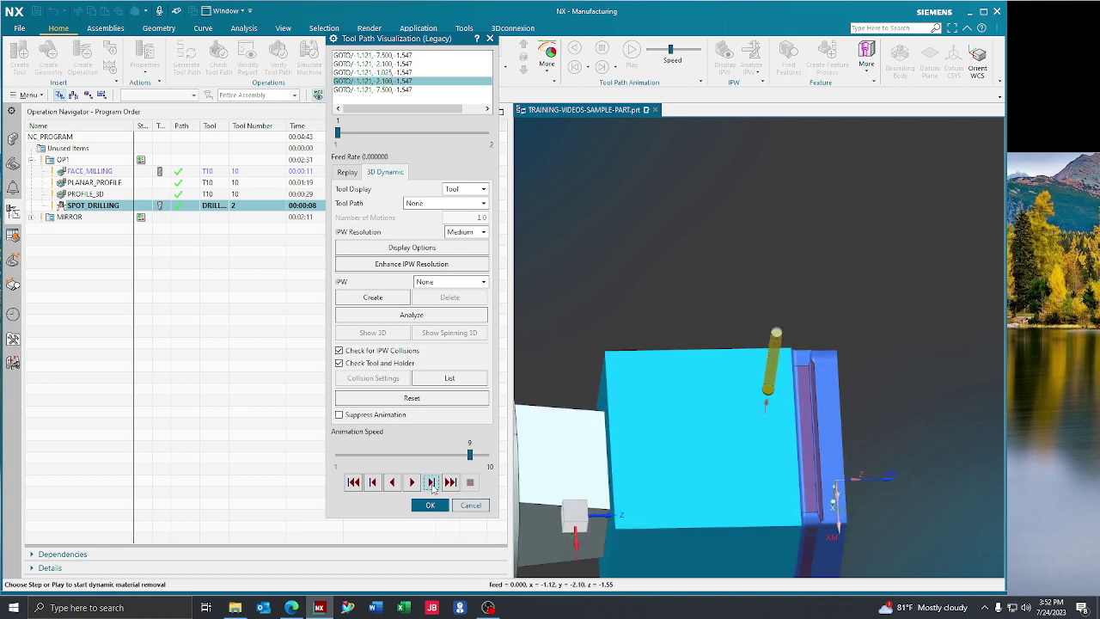
left_click(431, 482)
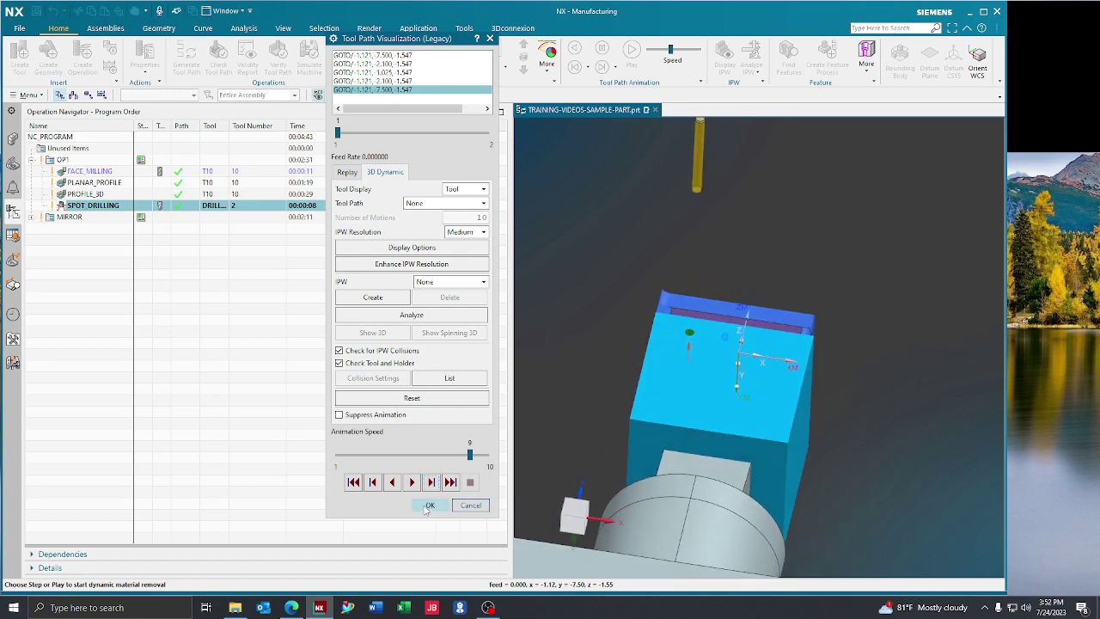
left_click(429, 505)
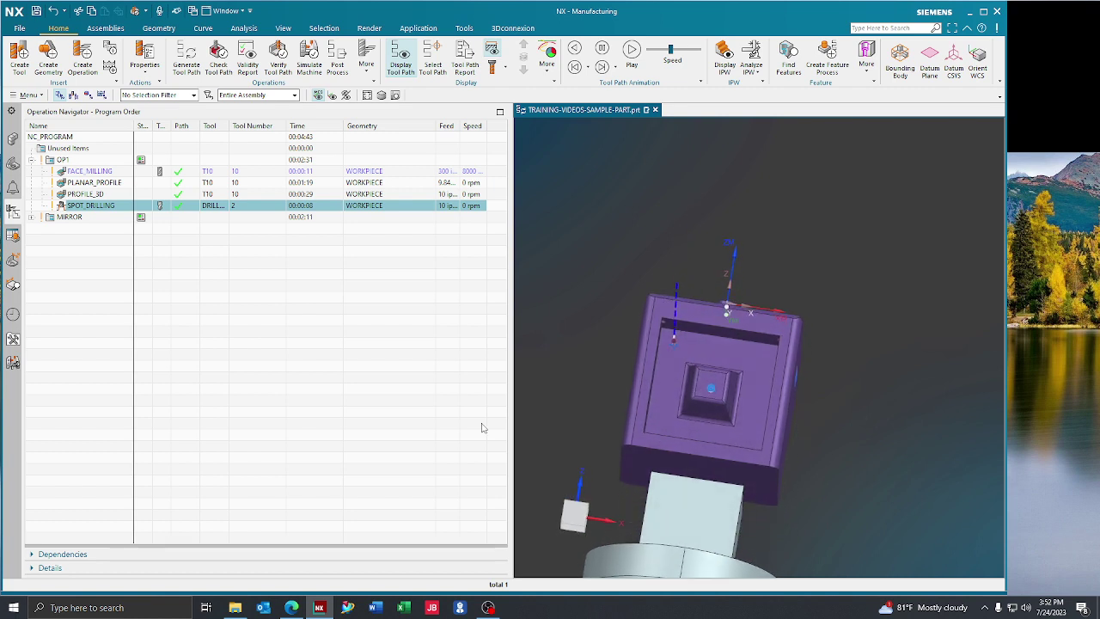
left_click(141, 306)
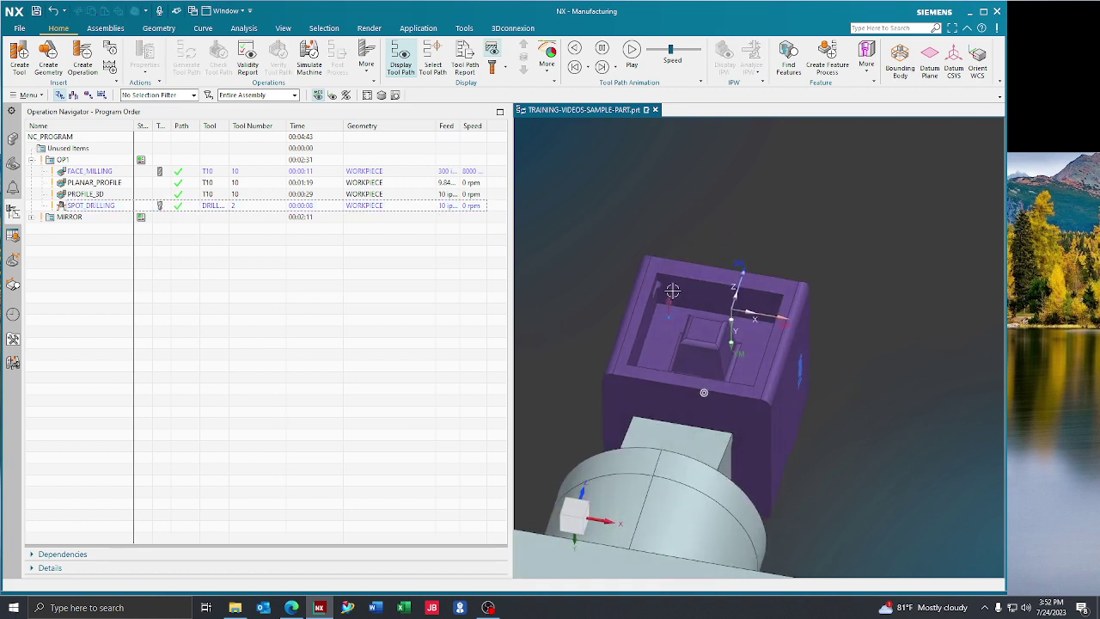